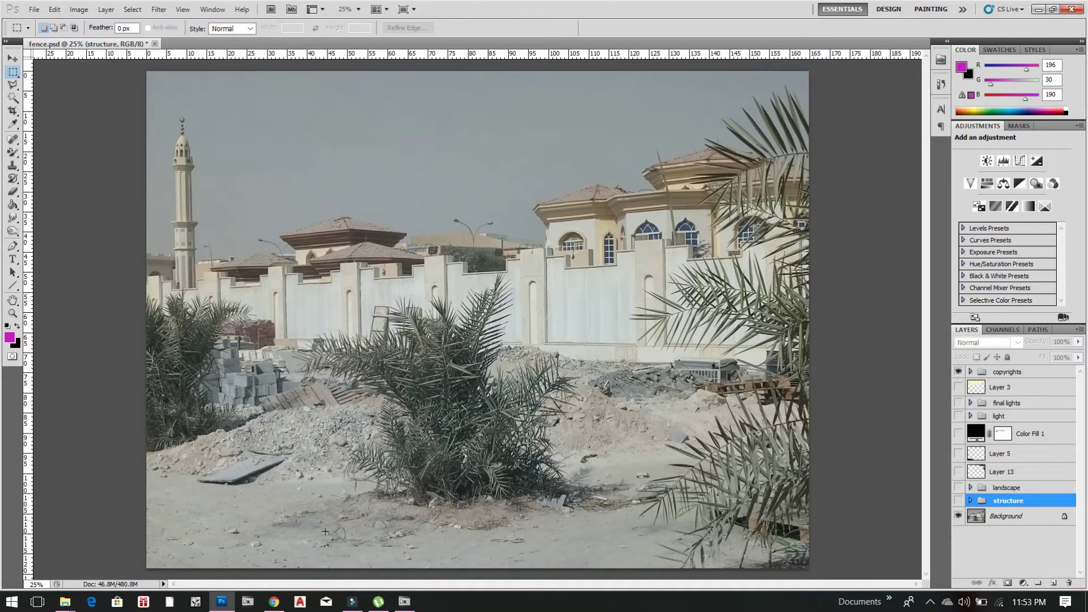
Step: Switch from fence.psd to the DIALux fence.evo lighting model
{"action": "left_click", "coordinate": [405, 601]}
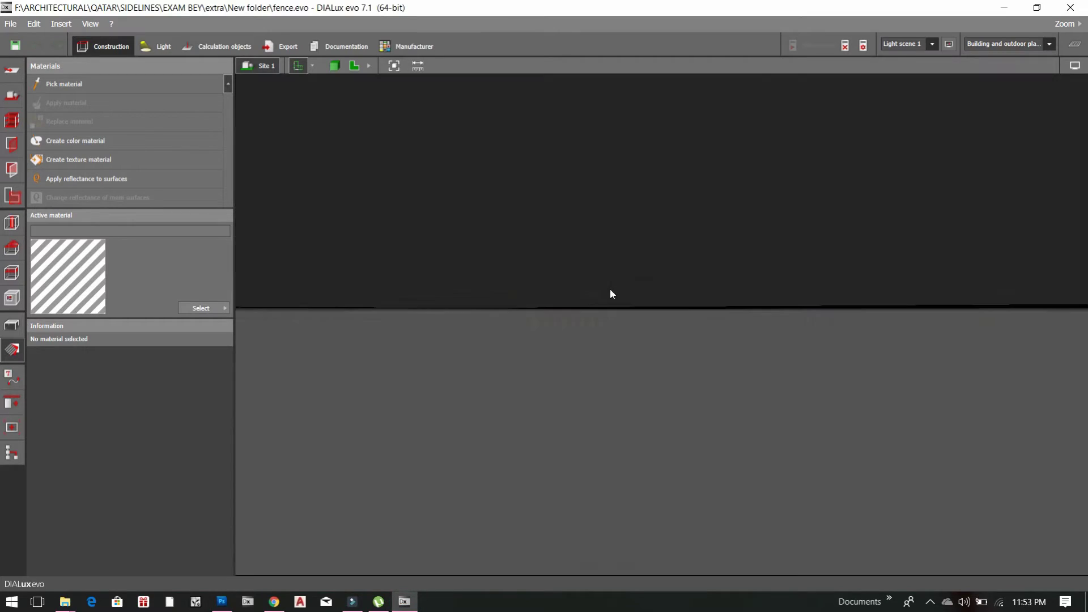
{"action": "scroll", "coordinate": [583, 295], "scroll_direction": "up", "scroll_amount": 5}
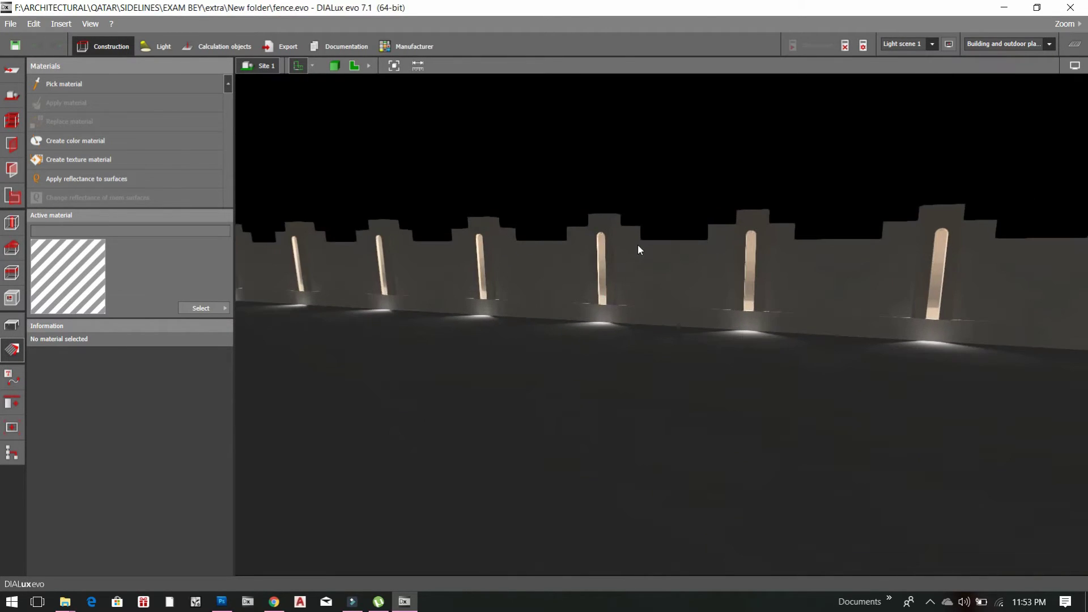
{"action": "scroll", "coordinate": [641, 284], "scroll_direction": "down", "scroll_amount": 5}
{"action": "left_click_drag", "start_coordinate": [645, 311], "coordinate": [577, 325]}
{"action": "left_click_drag", "start_coordinate": [549, 290], "coordinate": [533, 294]}
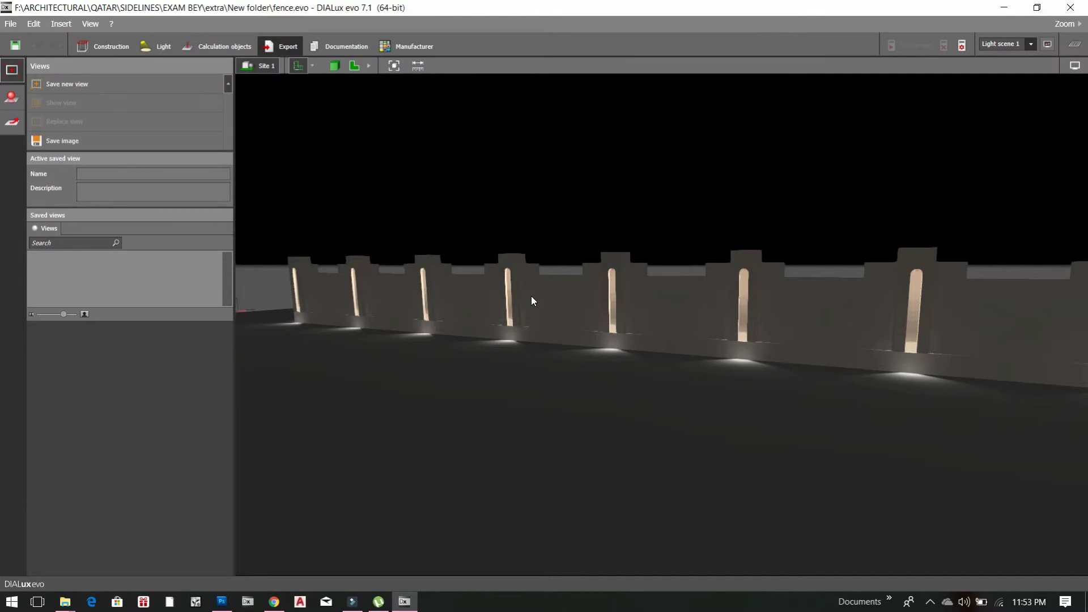
{"action": "left_click", "coordinate": [225, 45]}
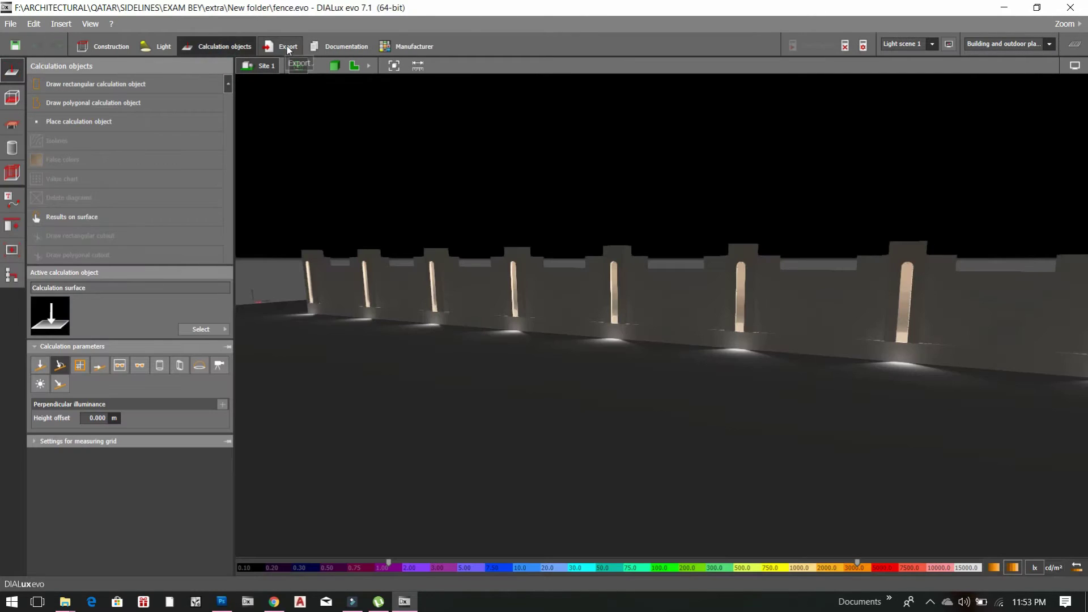
{"action": "left_click", "coordinate": [288, 48]}
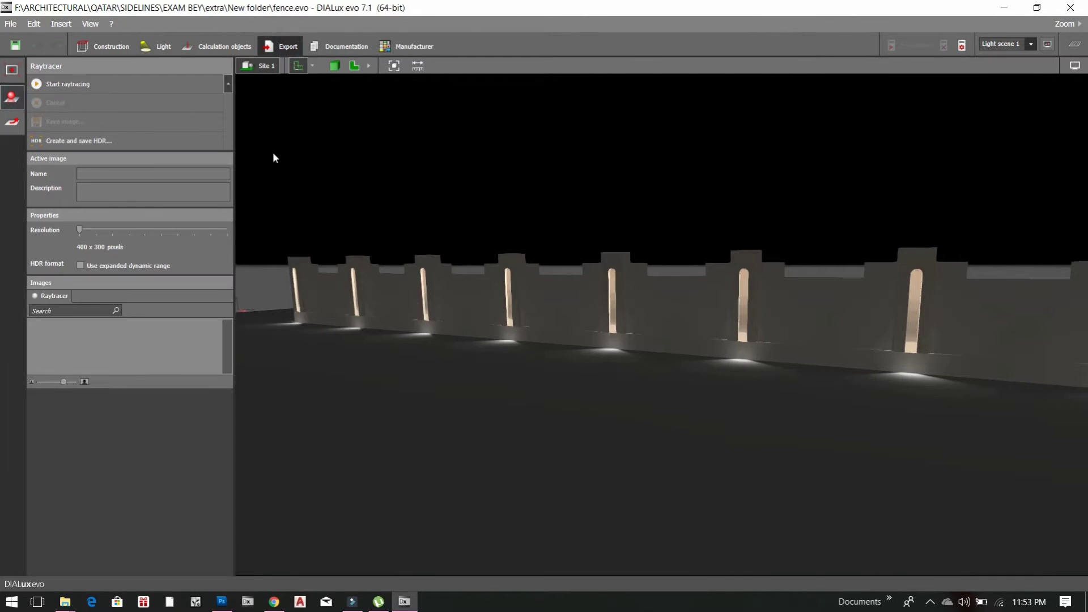
{"action": "mouse_move", "coordinate": [525, 315]}
{"action": "left_mouse_down"}
{"action": "mouse_move", "coordinate": [600, 328]}
{"action": "mouse_move", "coordinate": [621, 315]}
{"action": "mouse_move", "coordinate": [588, 308]}
{"action": "mouse_move", "coordinate": [563, 331]}
{"action": "left_mouse_up"}
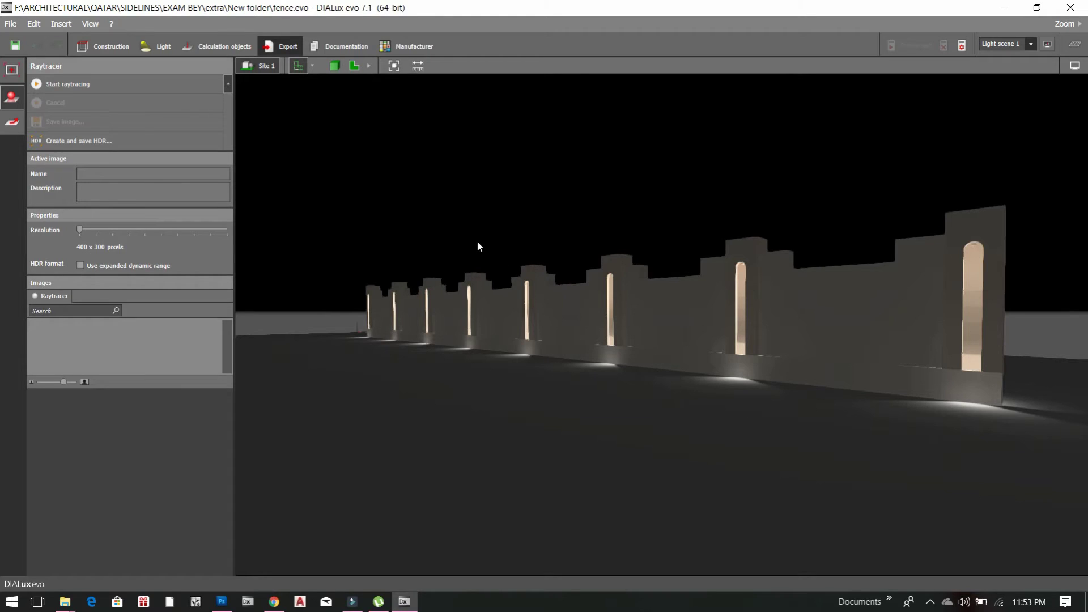
{"action": "left_click", "coordinate": [222, 602]}
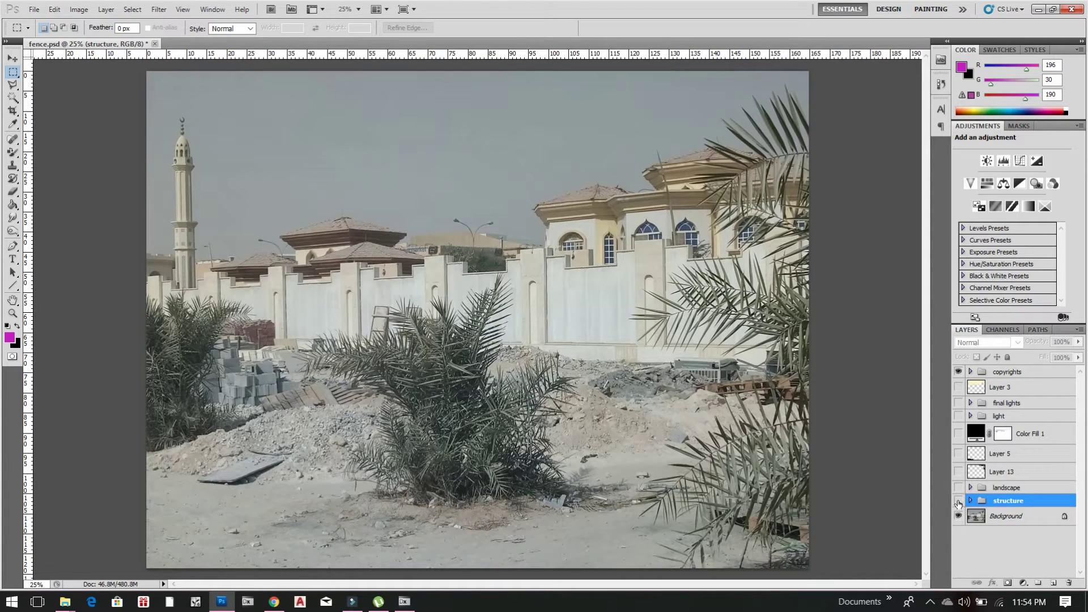
Step: Show the structure group's sunset sky and new fence wall
{"action": "left_click", "coordinate": [957, 501]}
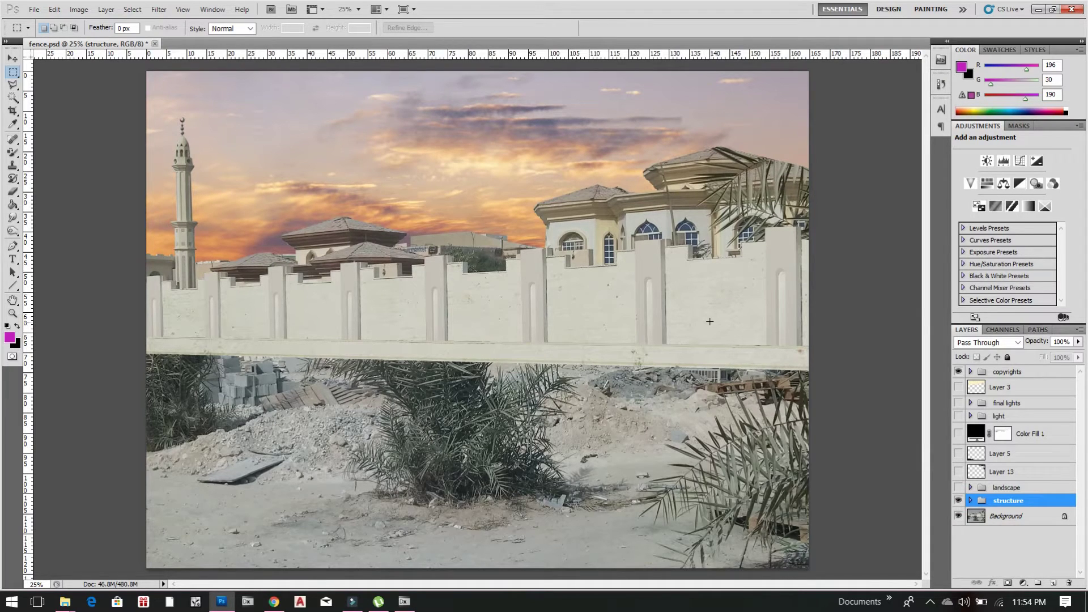
{"action": "left_click", "coordinate": [971, 502]}
{"action": "scroll", "coordinate": [975, 481], "scroll_direction": "down", "scroll_amount": 3}
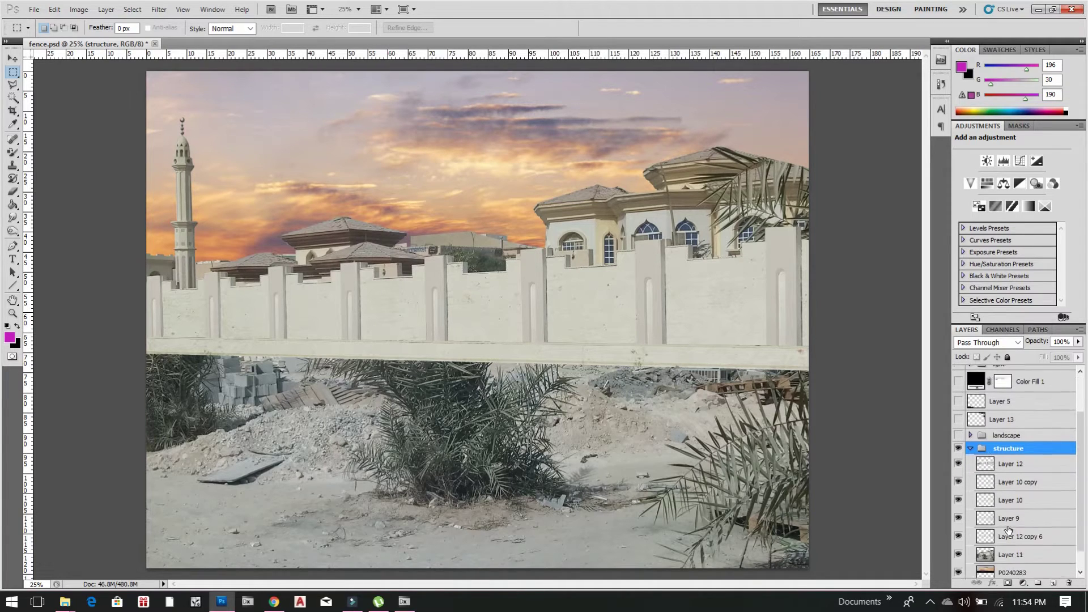
{"action": "left_click", "coordinate": [970, 427]}
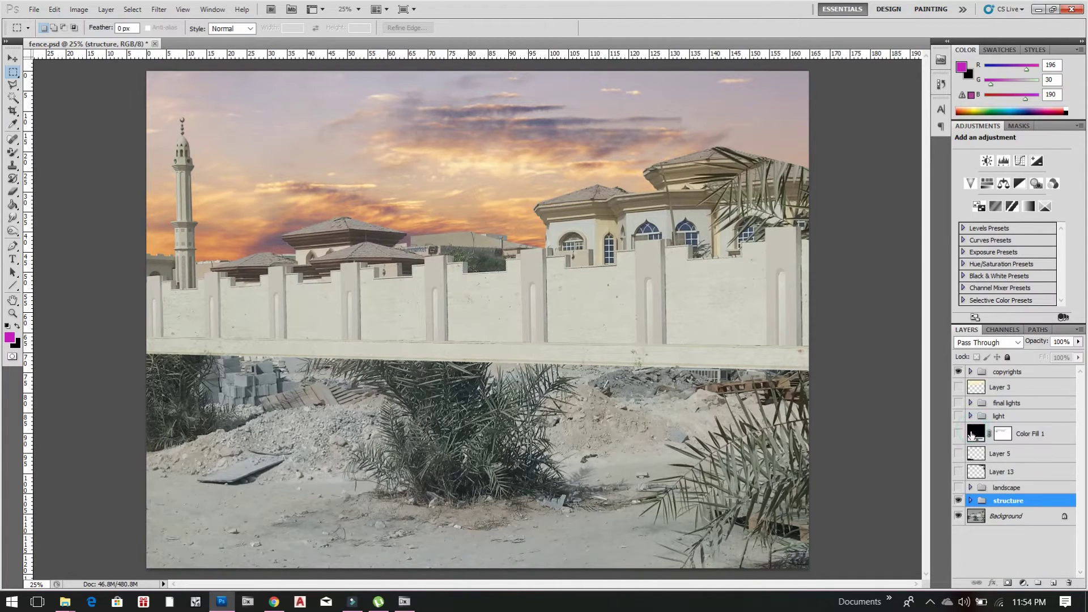
Step: Show the grass landscape group and darken the whole scene with Color Fill 1
{"action": "left_click", "coordinate": [958, 488]}
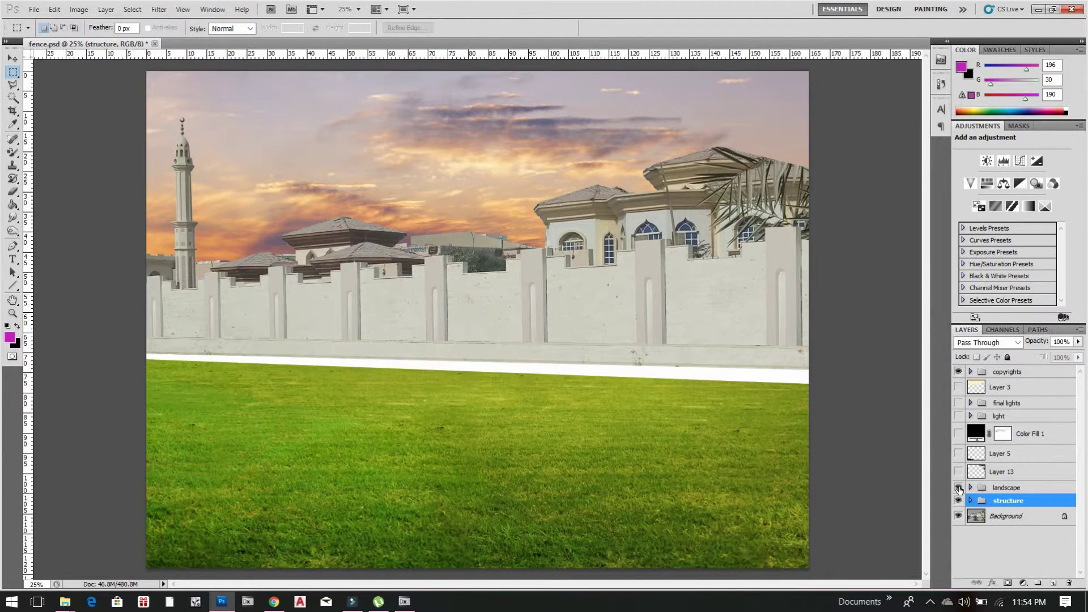
{"action": "left_click", "coordinate": [970, 487]}
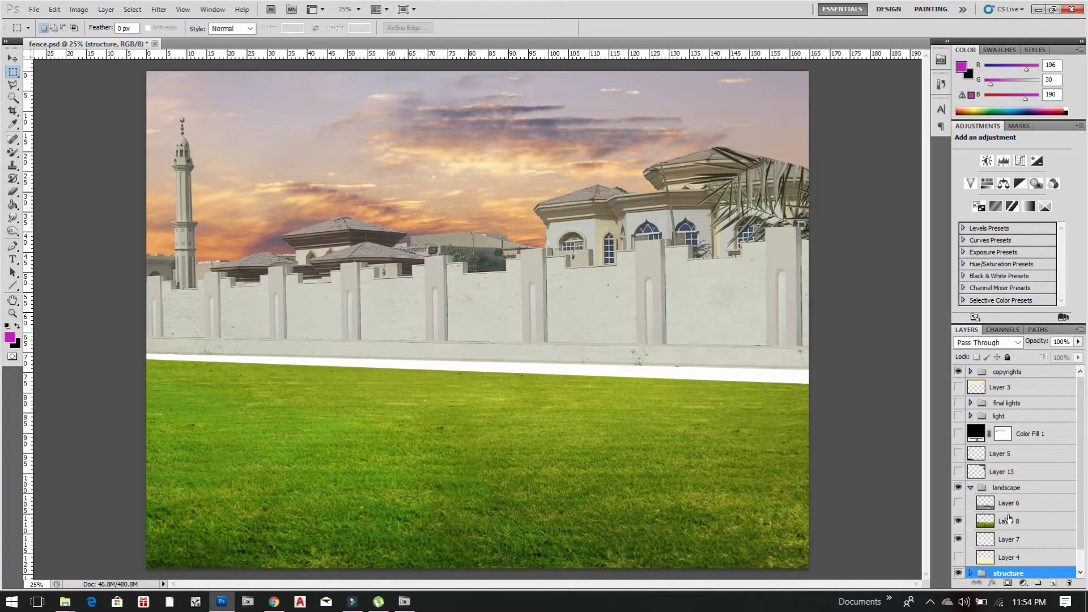
{"action": "left_click", "coordinate": [1008, 521]}
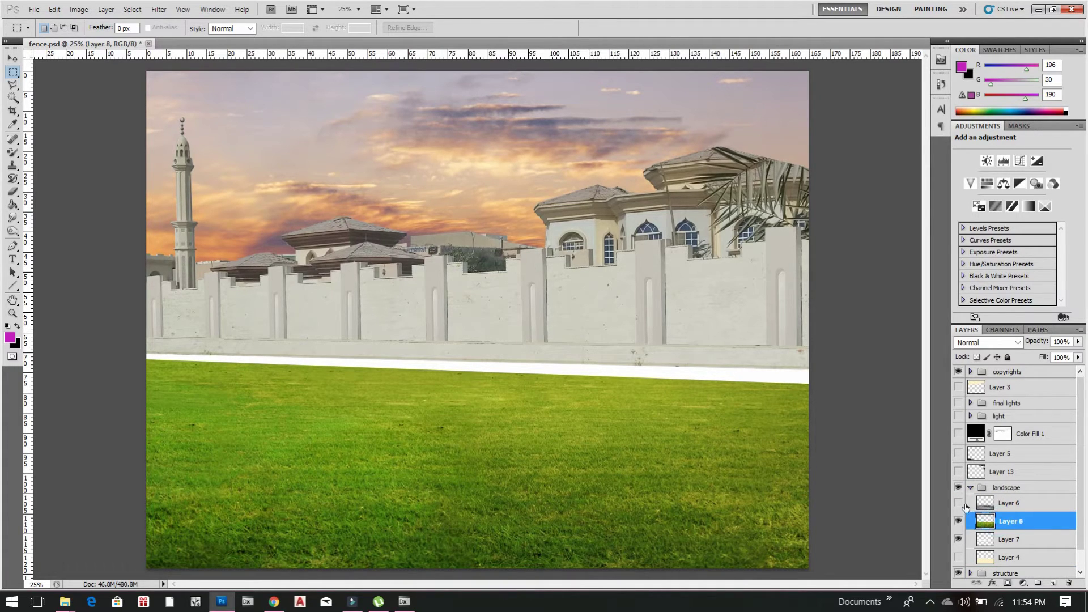
{"action": "scroll", "coordinate": [966, 502], "scroll_direction": "down", "scroll_amount": 1}
{"action": "left_click", "coordinate": [970, 475]}
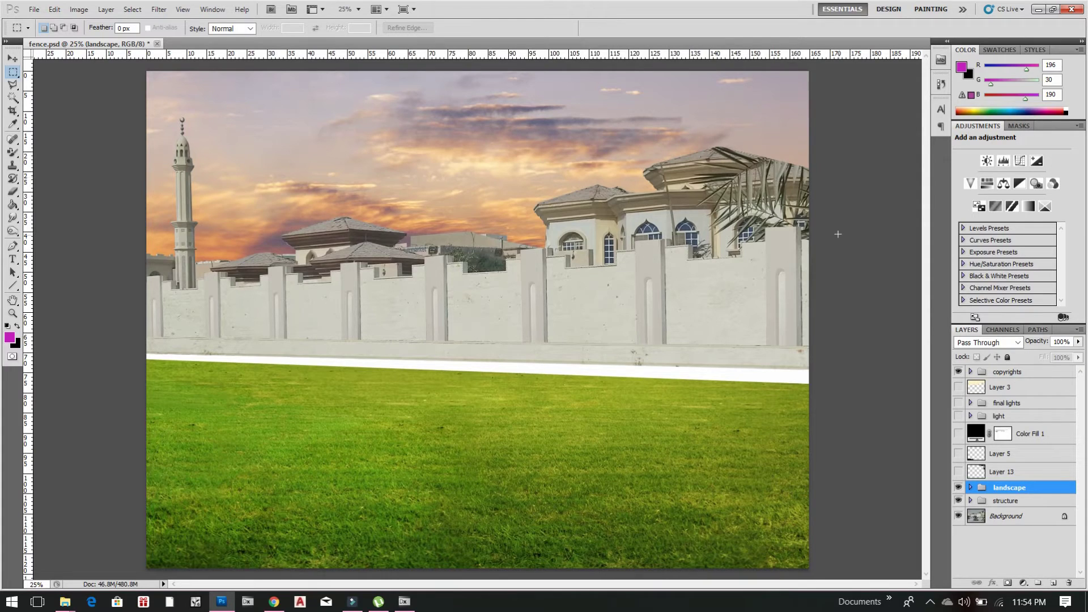
{"action": "left_click", "coordinate": [958, 434]}
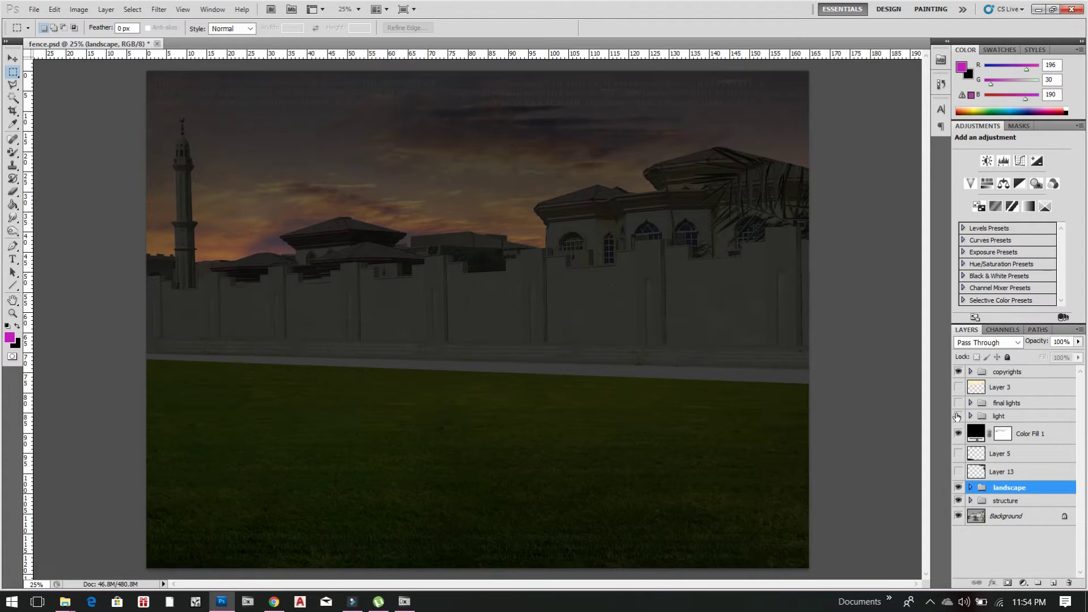
Step: Show the final lights group so glowing strips line the fence, and pick the Move tool
{"action": "left_click", "coordinate": [958, 418]}
{"action": "left_click", "coordinate": [958, 416]}
{"action": "left_click", "coordinate": [958, 404]}
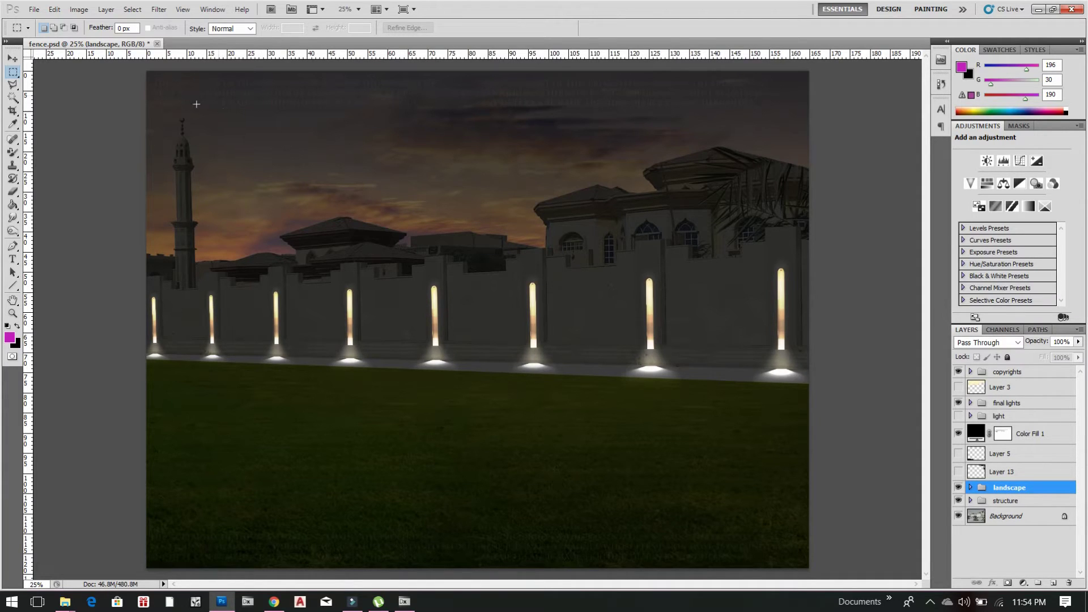
{"action": "left_click", "coordinate": [12, 58]}
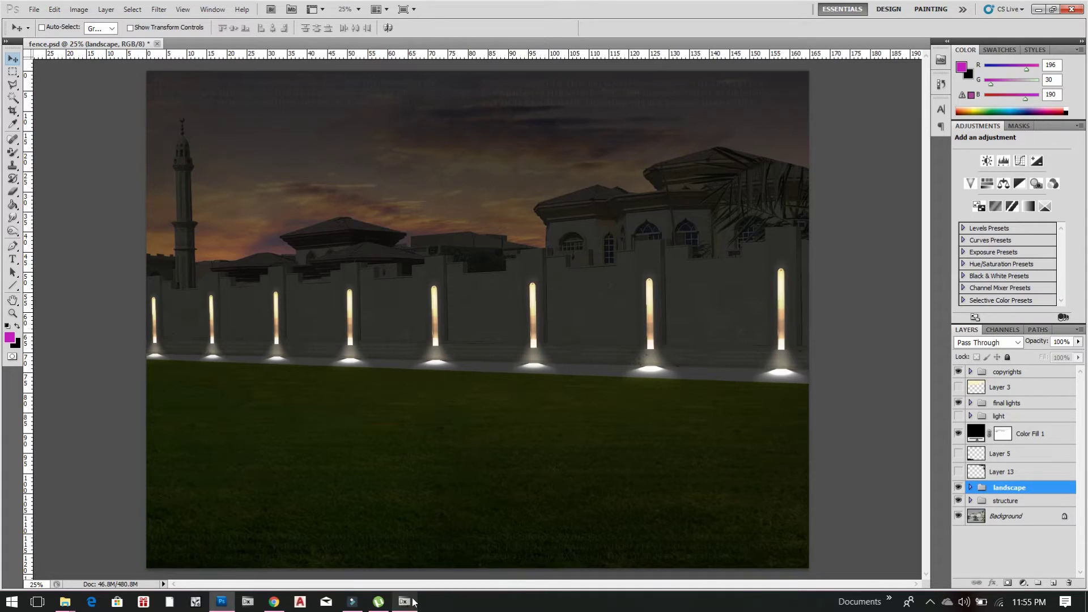
{"action": "mouse_move", "coordinate": [411, 603]}
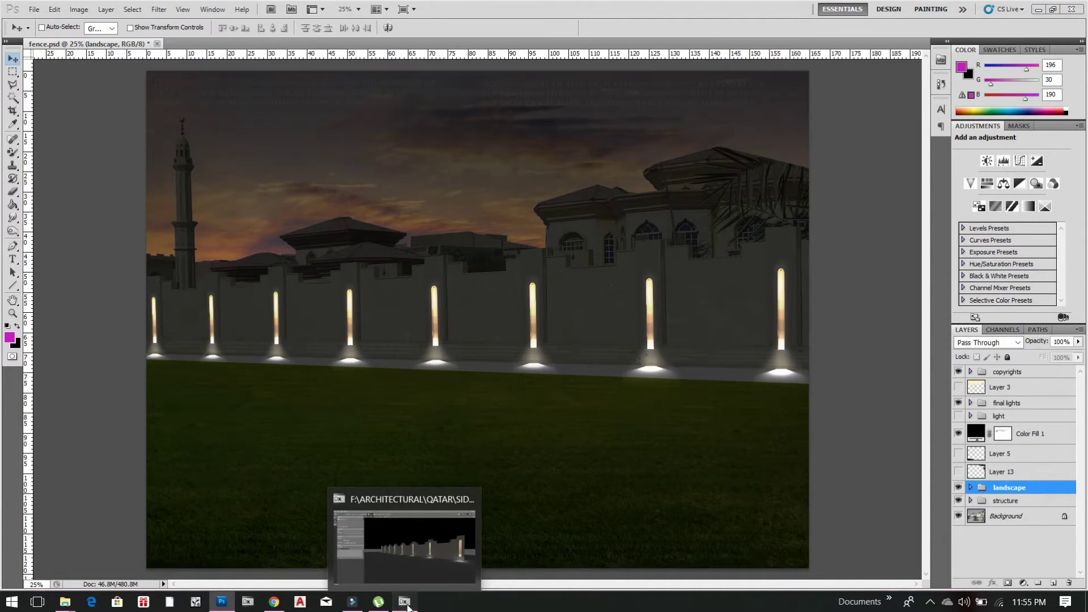
{"action": "left_click", "coordinate": [412, 602]}
{"action": "left_click_drag", "start_coordinate": [527, 333], "coordinate": [570, 344]}
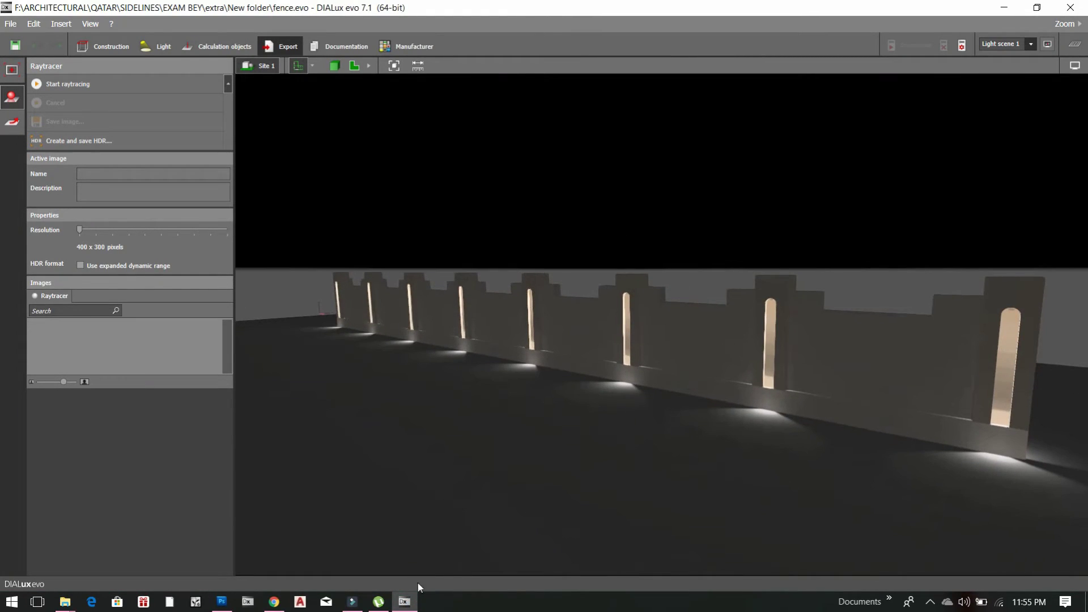
{"action": "left_click", "coordinate": [404, 601]}
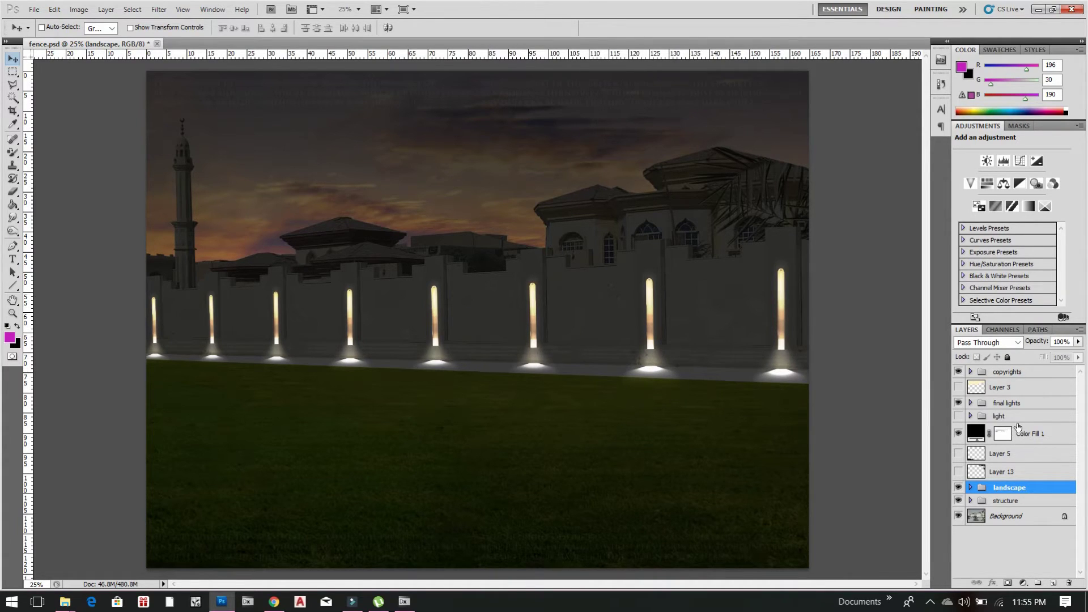
Step: Add a Hue/Saturation adjustment above final lights and set its Hue to +180
{"action": "left_click", "coordinate": [1009, 406]}
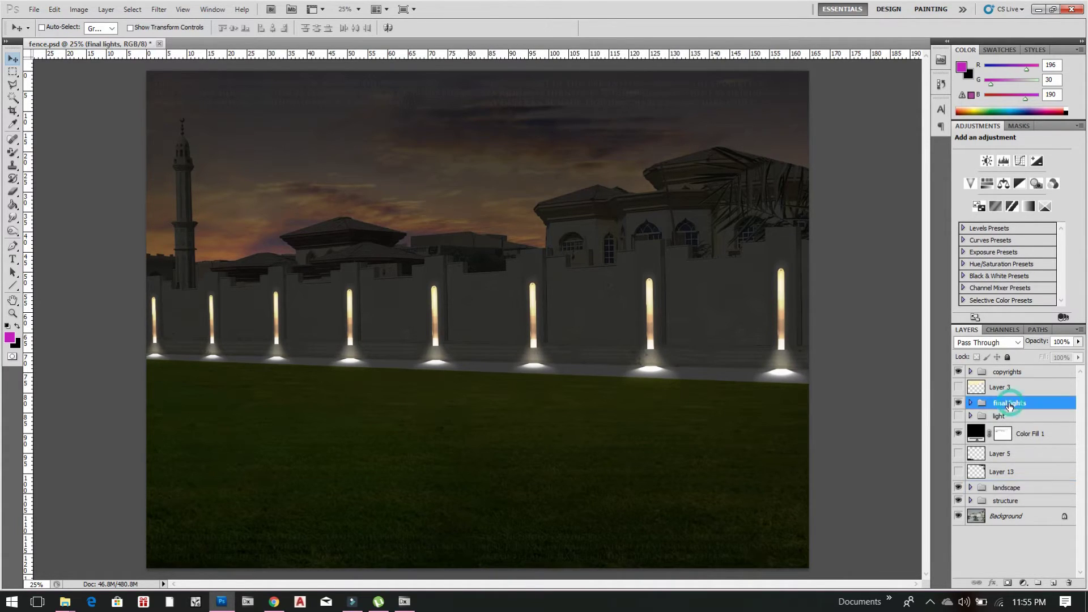
{"action": "left_click", "coordinate": [1022, 584]}
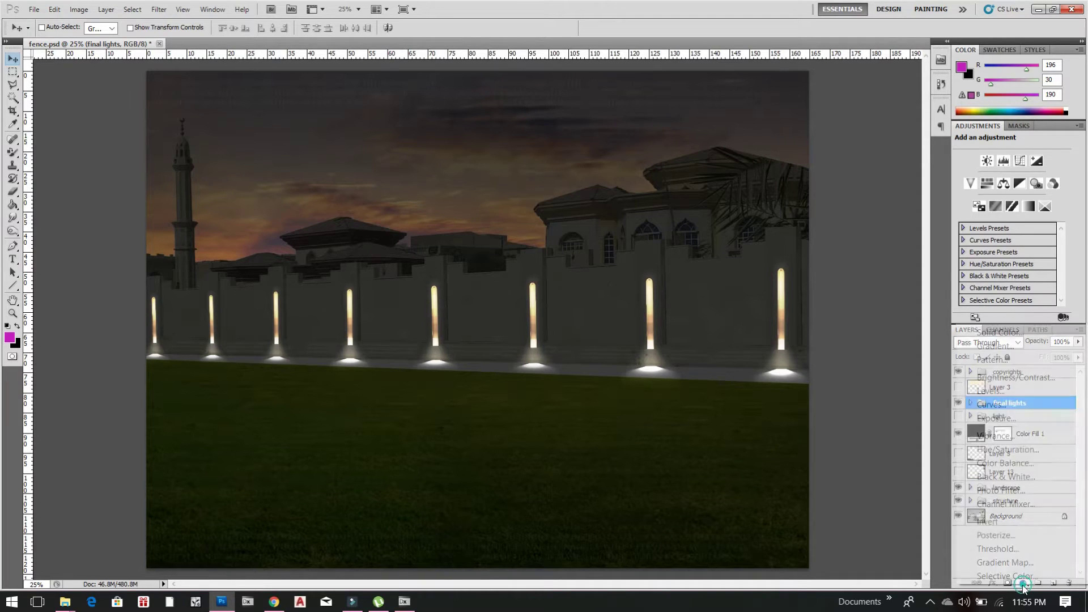
{"action": "left_click", "coordinate": [1011, 456]}
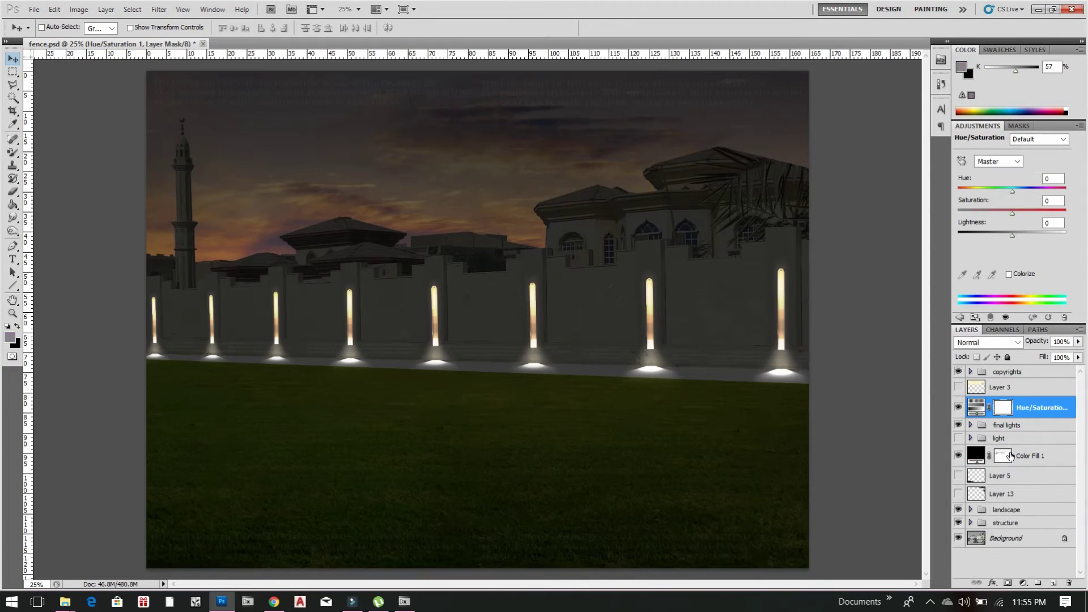
{"action": "left_click", "coordinate": [979, 409]}
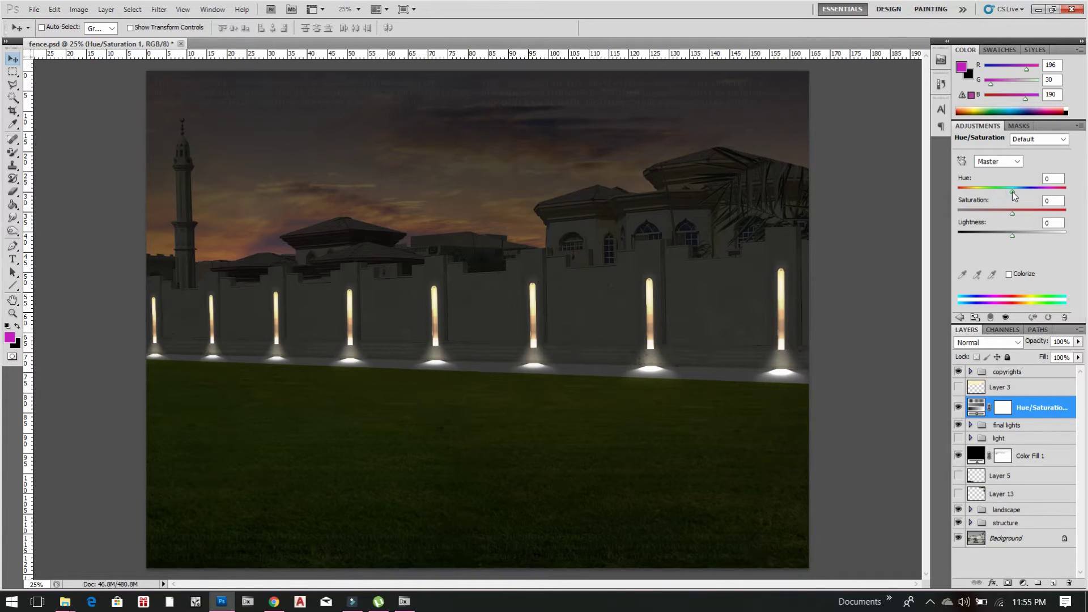
{"action": "left_click_drag", "start_coordinate": [1012, 192], "coordinate": [951, 190]}
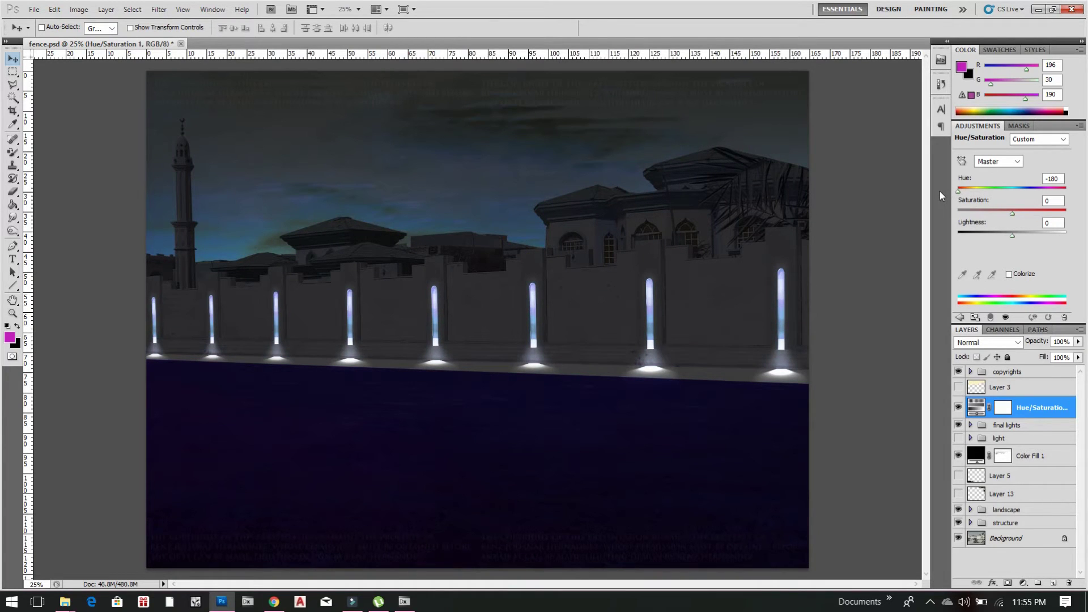
{"action": "left_click_drag", "start_coordinate": [947, 192], "coordinate": [1071, 183]}
{"action": "left_click", "coordinate": [1000, 409]}
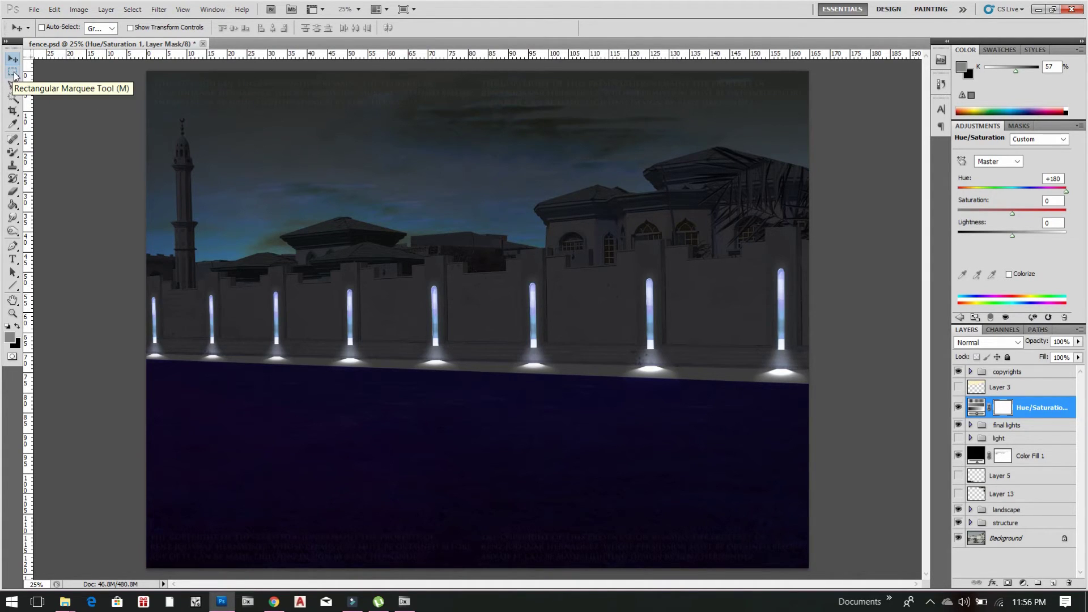
Step: Erase the Hue/Saturation mask over the left sky with a 453 px soft eraser
{"action": "left_click", "coordinate": [12, 191]}
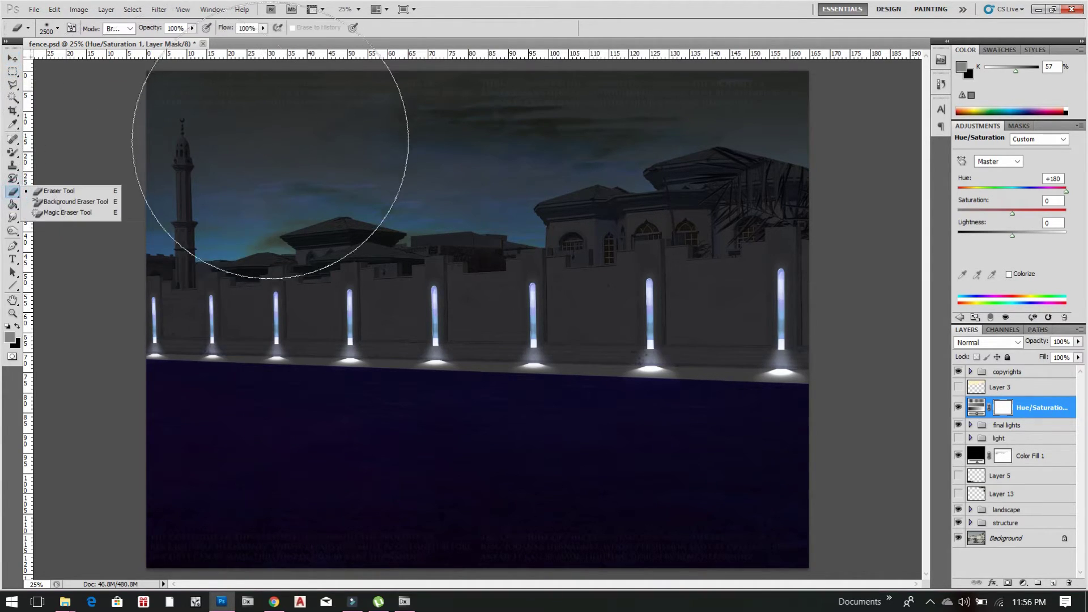
{"action": "left_click", "coordinate": [59, 29]}
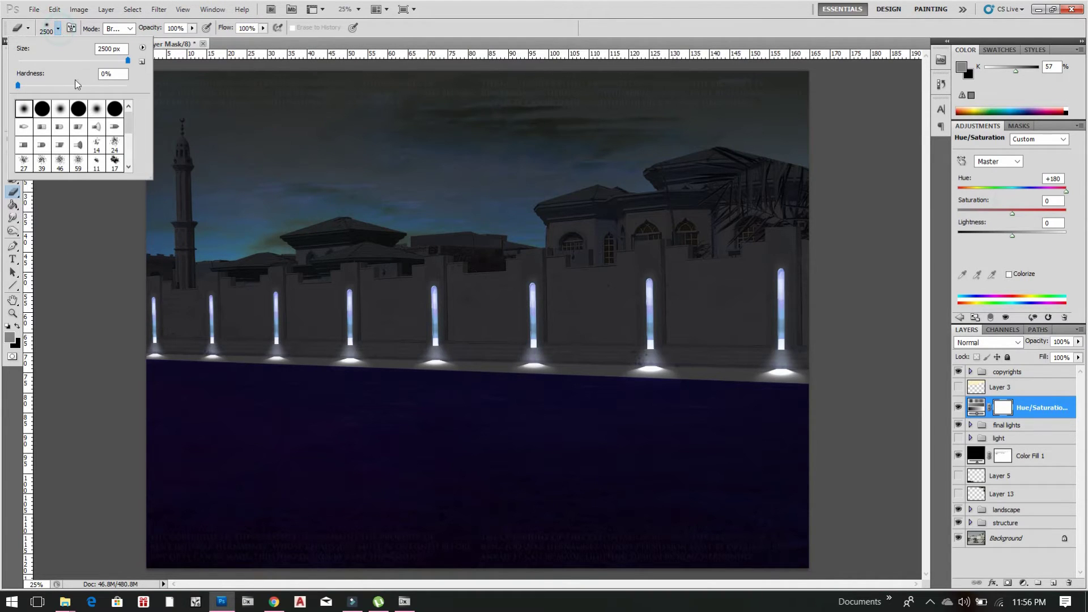
{"action": "double_click", "coordinate": [111, 49]}
{"action": "type", "text": "453"}
{"action": "key", "text": "Return"}
{"action": "mouse_move", "coordinate": [241, 149]}
{"action": "left_mouse_down"}
{"action": "mouse_move", "coordinate": [236, 172]}
{"action": "mouse_move", "coordinate": [189, 221]}
{"action": "mouse_move", "coordinate": [113, 203]}
{"action": "mouse_move", "coordinate": [233, 207]}
{"action": "mouse_move", "coordinate": [219, 129]}
{"action": "left_mouse_up"}
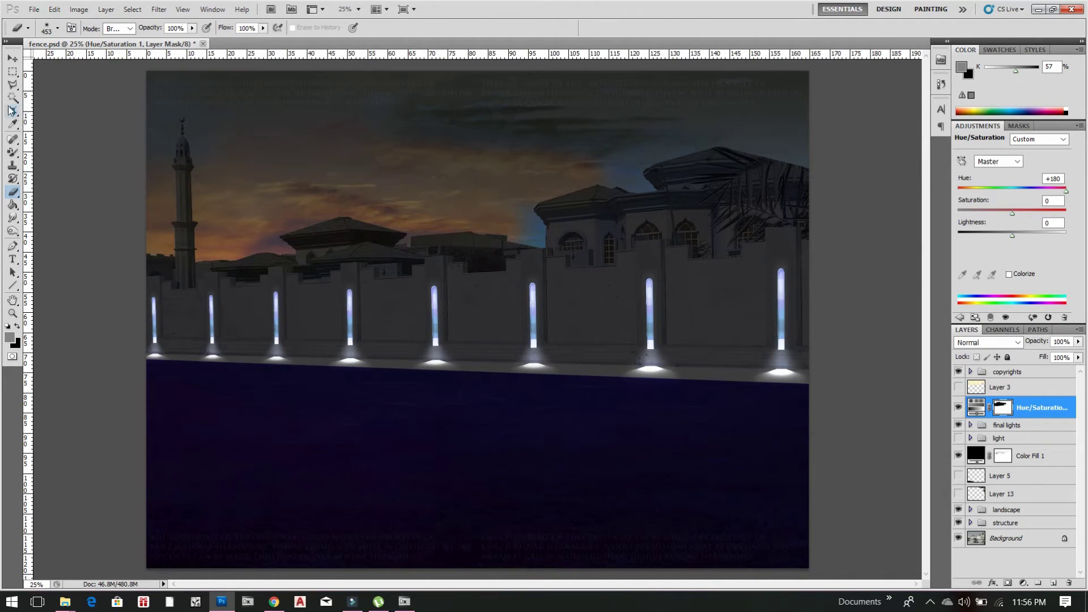
{"action": "left_click", "coordinate": [14, 86]}
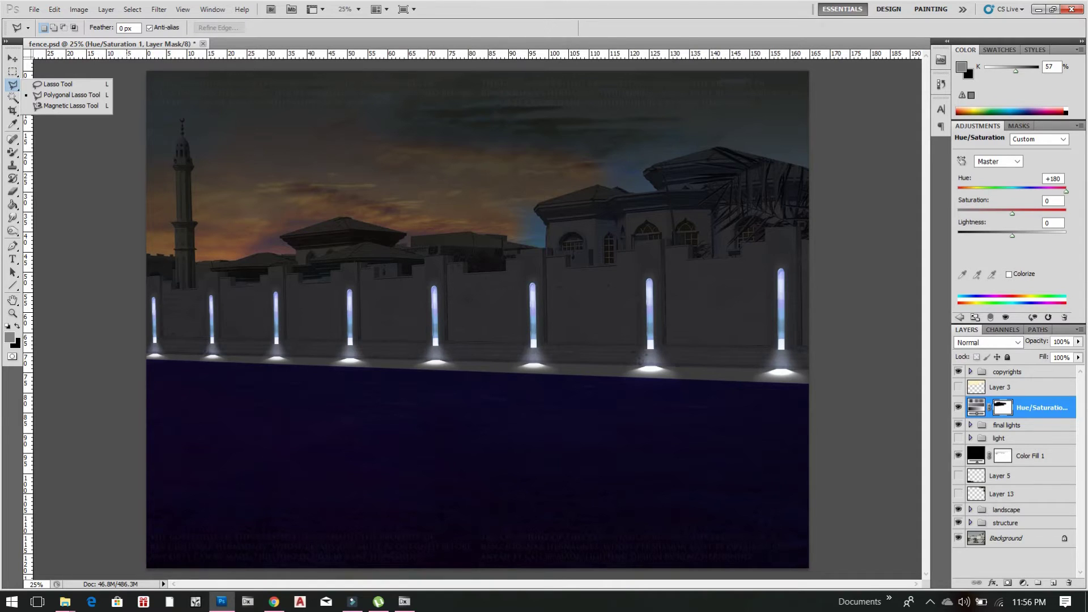
Step: Outline the sky above the wall and fill it black on the mask
{"action": "left_click", "coordinate": [68, 95]}
{"action": "left_click", "coordinate": [126, 61]}
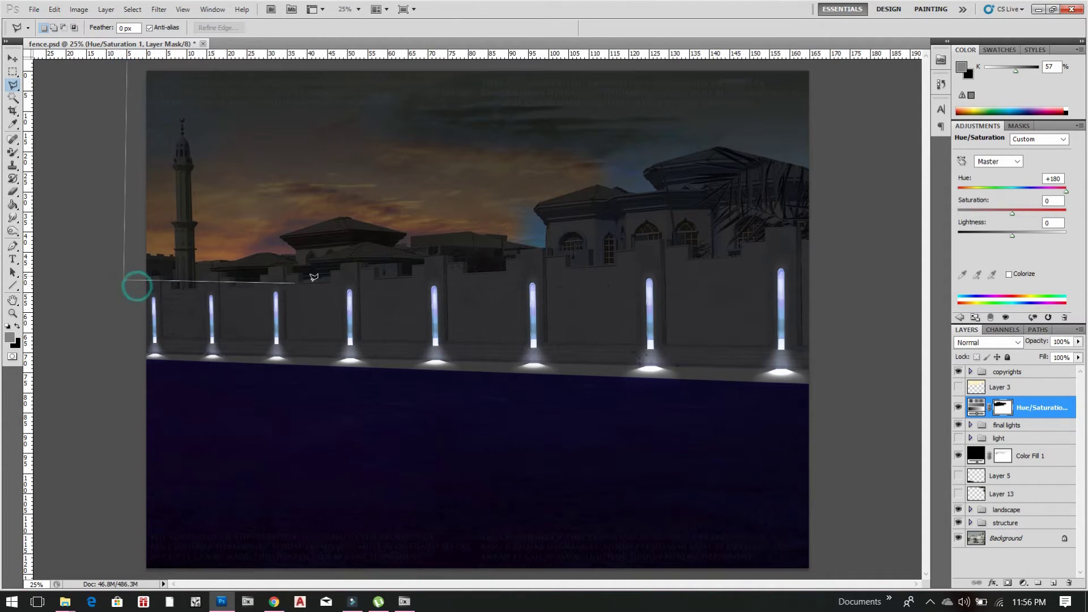
{"action": "left_click", "coordinate": [163, 279]}
{"action": "left_click", "coordinate": [178, 284]}
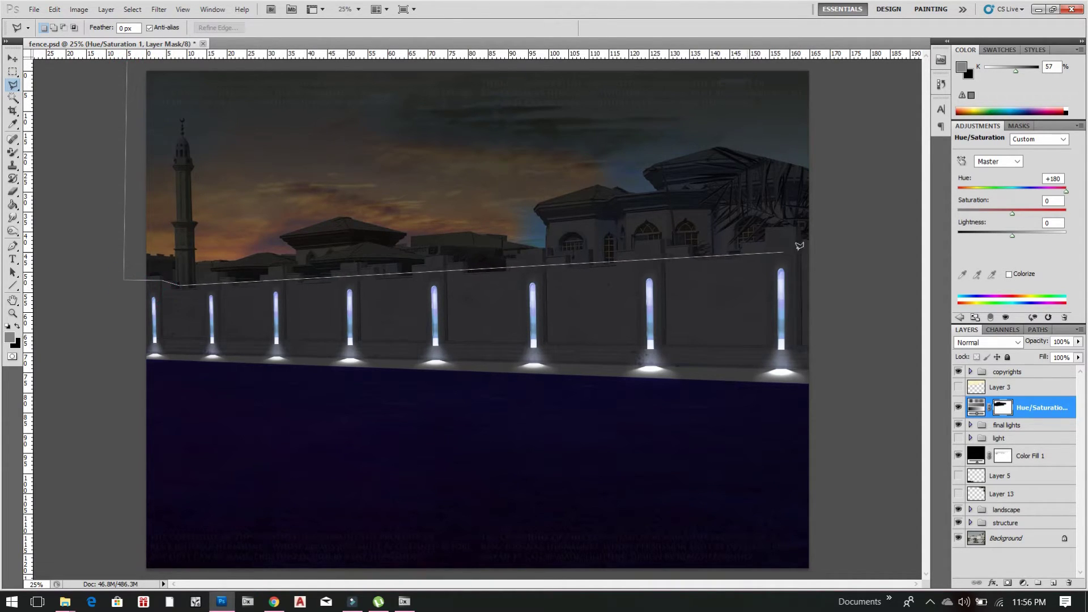
{"action": "left_click", "coordinate": [821, 247]}
{"action": "double_click", "coordinate": [821, 69]}
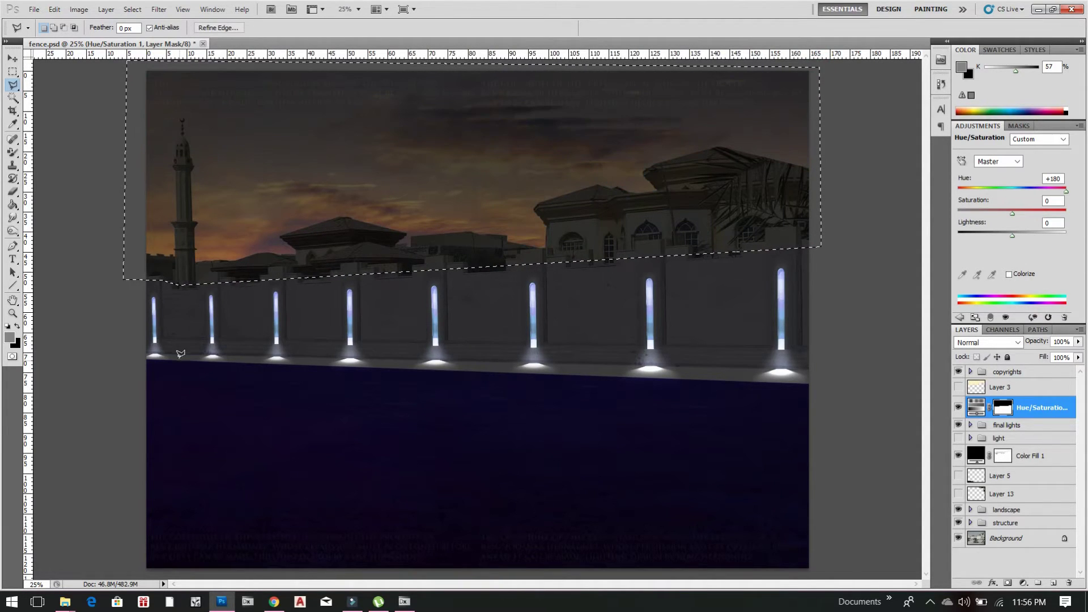
{"action": "key", "text": "Delete"}
{"action": "key", "text": "ctrl+d"}
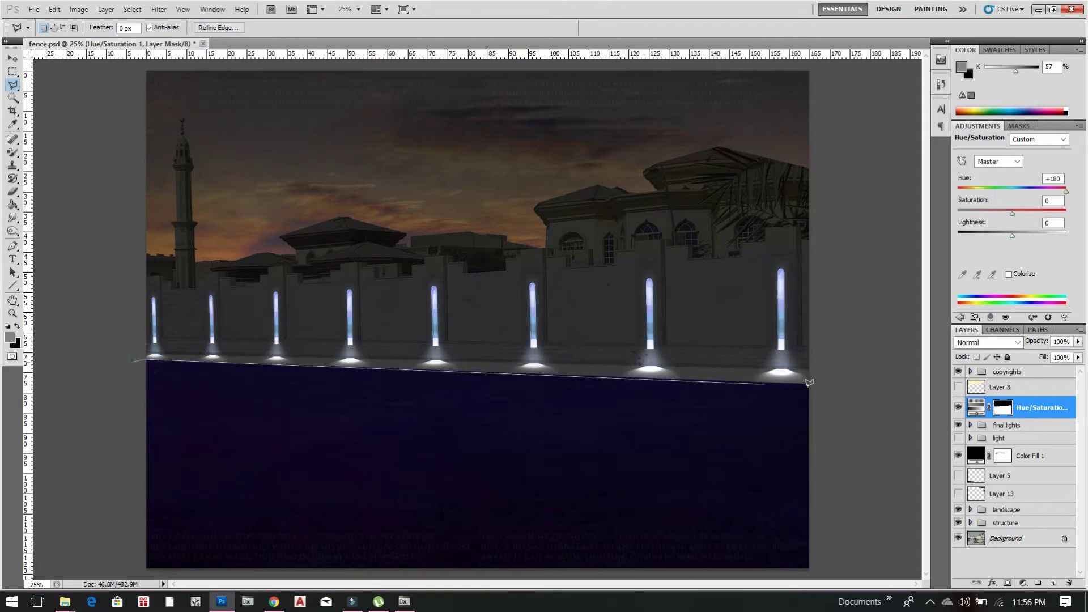
Step: Outline the ground and mask out the hue shift so the grass turns green
{"action": "left_click", "coordinate": [832, 385]}
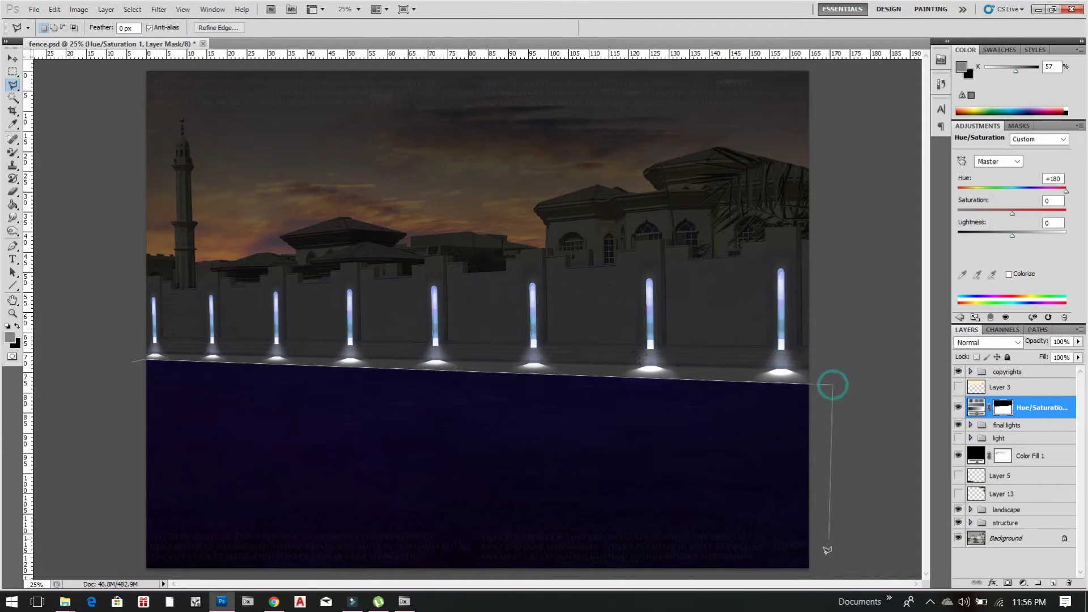
{"action": "left_click", "coordinate": [825, 569]}
{"action": "left_click", "coordinate": [109, 557]}
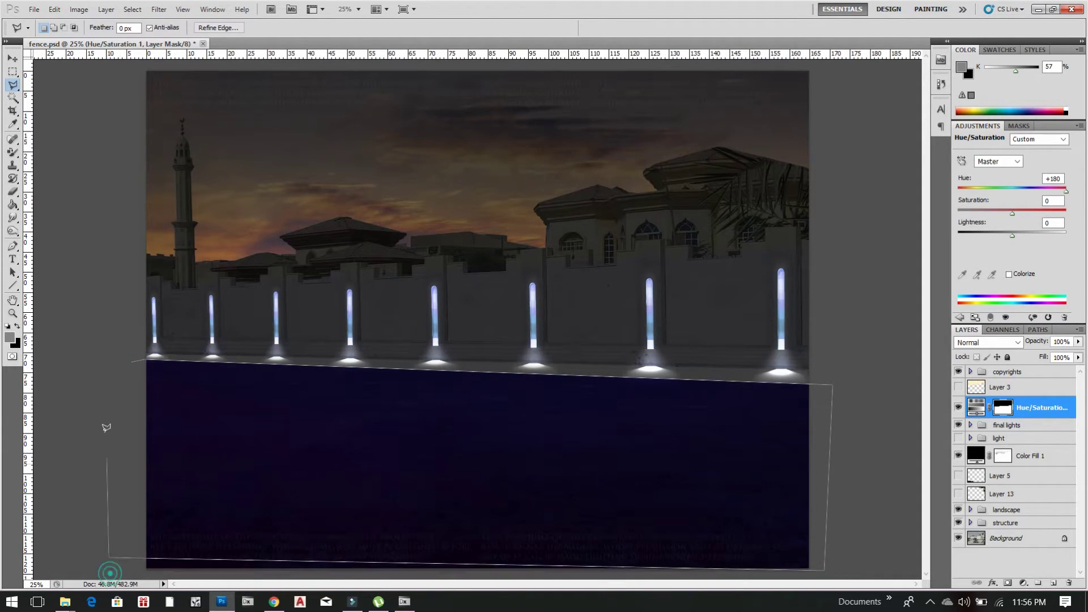
{"action": "double_click", "coordinate": [106, 434]}
{"action": "key", "text": "Delete"}
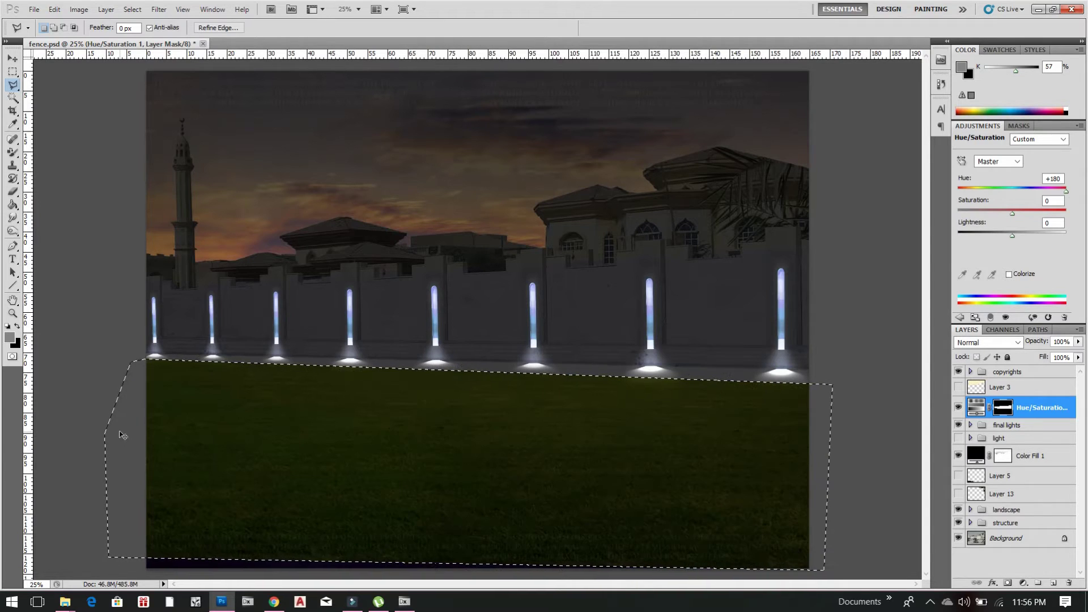
{"action": "key", "text": "ctrl+d"}
Step: Outline the bottom strip and part of the wall, then hide the final lights group
{"action": "scroll", "coordinate": [114, 437], "scroll_direction": "down", "scroll_amount": 1}
{"action": "left_click", "coordinate": [126, 469]}
{"action": "left_click", "coordinate": [191, 551]}
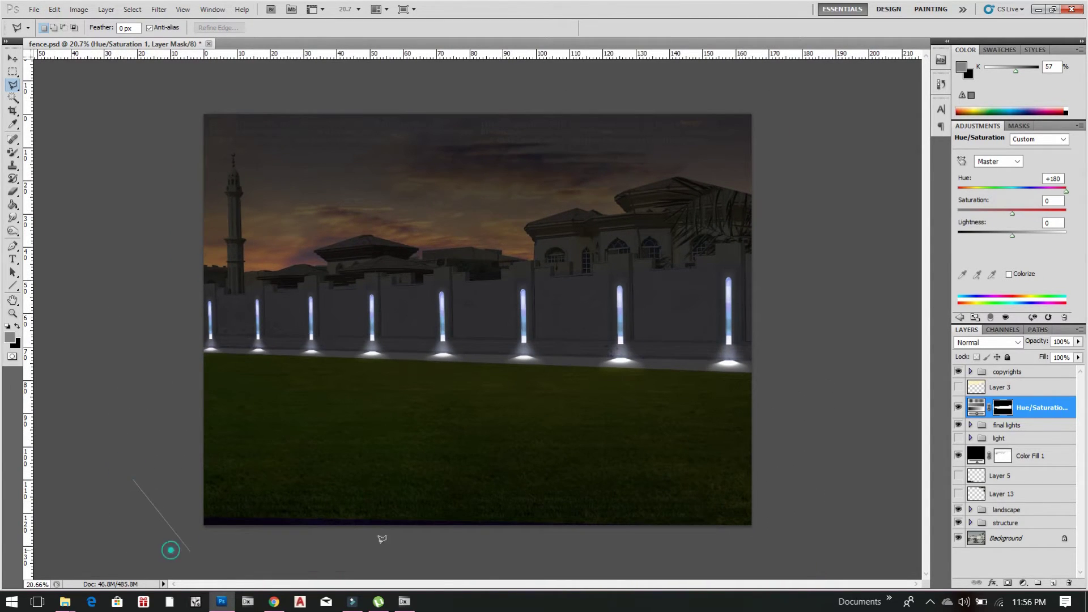
{"action": "left_click", "coordinate": [789, 520]}
{"action": "left_click", "coordinate": [772, 497]}
{"action": "double_click", "coordinate": [322, 464]}
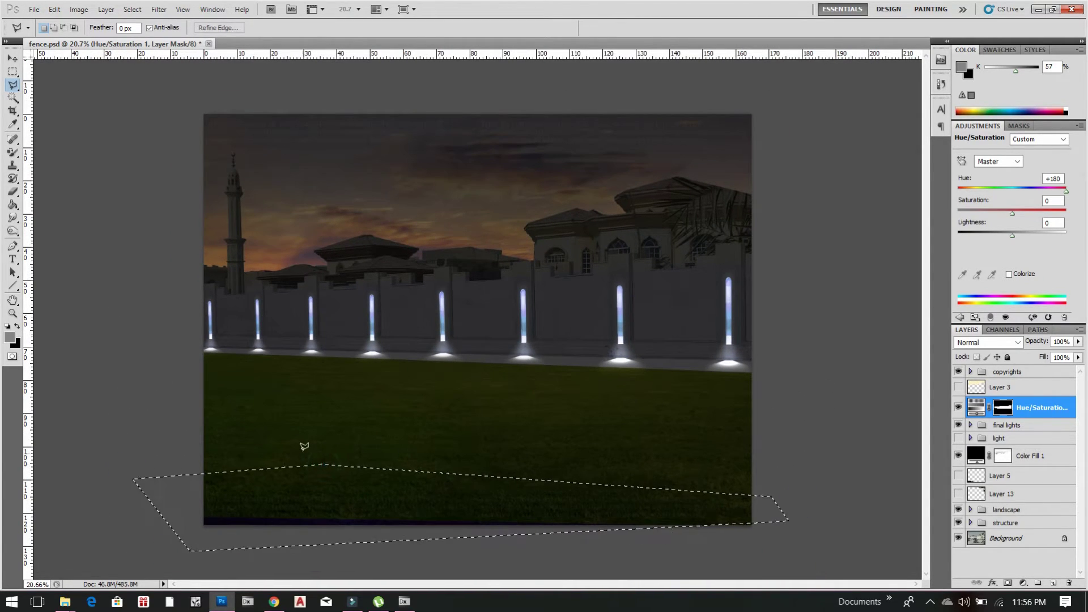
{"action": "key", "text": "ctrl+d"}
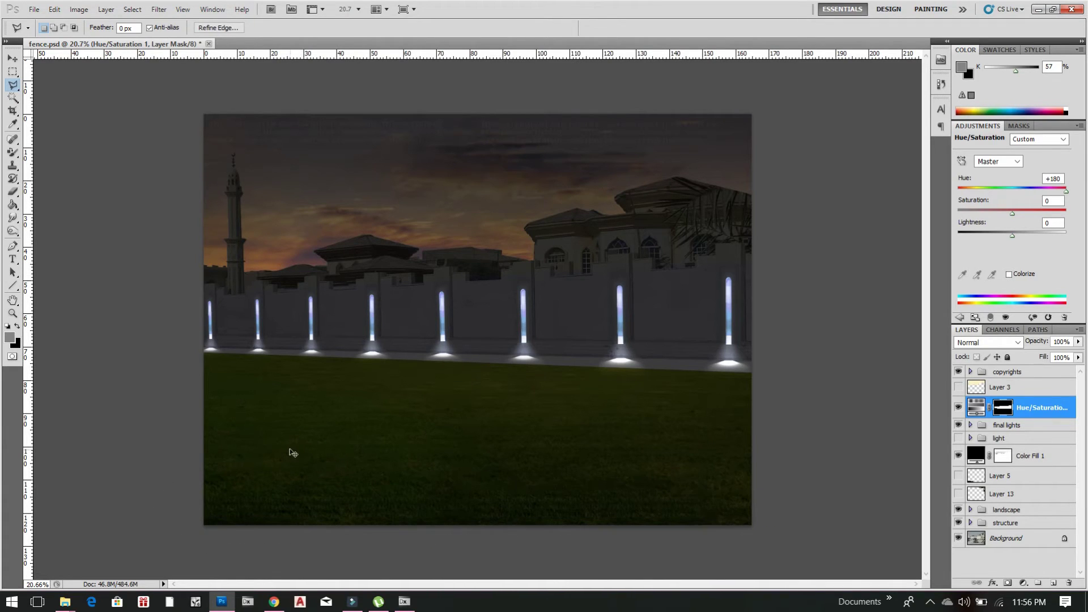
{"action": "scroll", "coordinate": [257, 355], "scroll_direction": "up", "scroll_amount": 1}
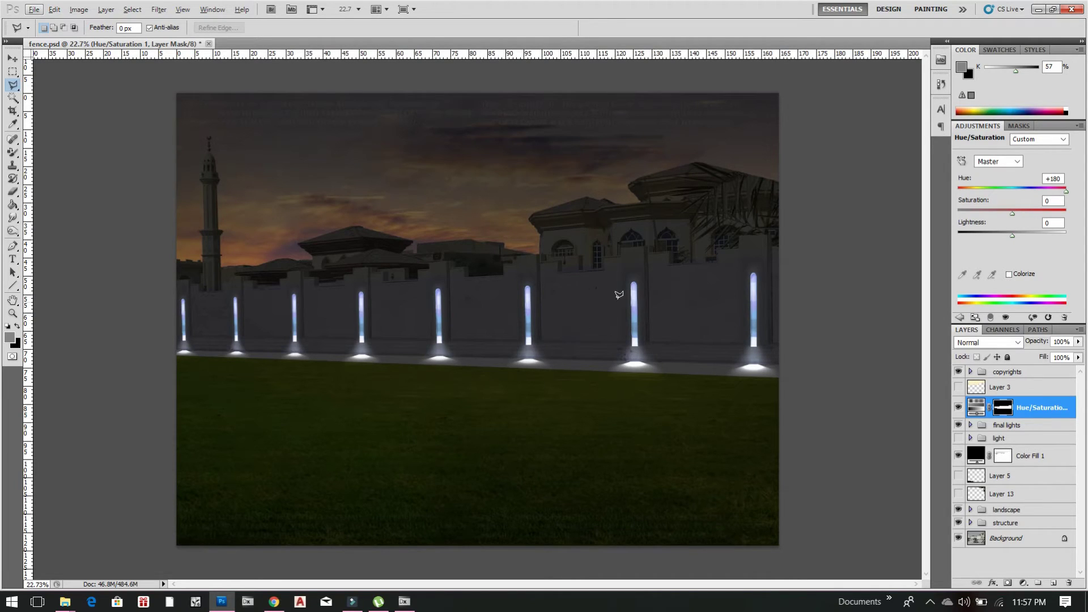
{"action": "left_click", "coordinate": [693, 303]}
{"action": "left_click", "coordinate": [958, 425]}
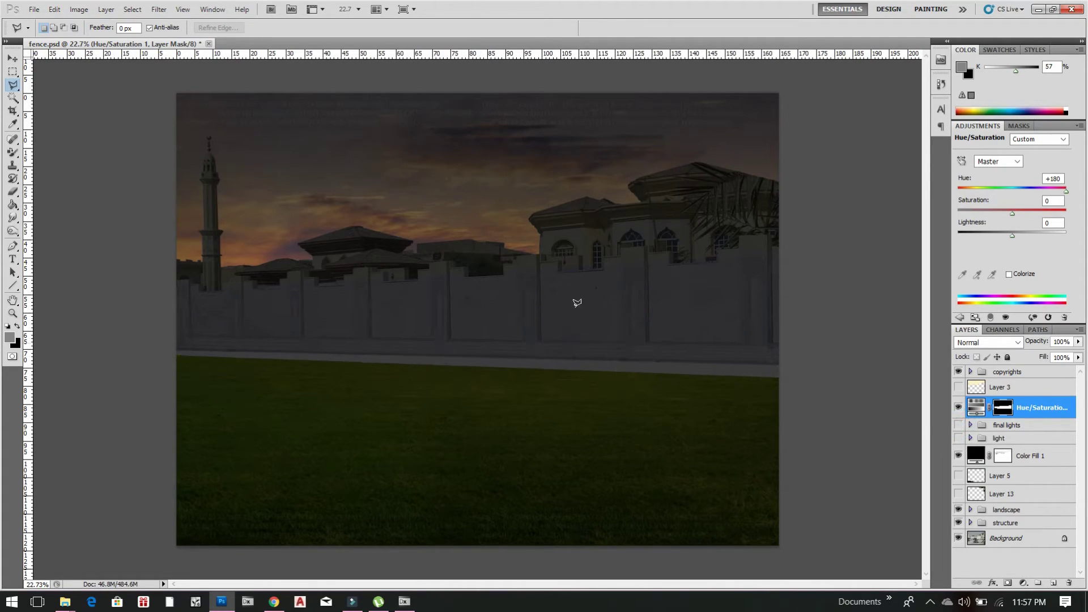
Step: Select the entire canvas and fill the Hue/Saturation mask black
{"action": "left_click", "coordinate": [13, 72]}
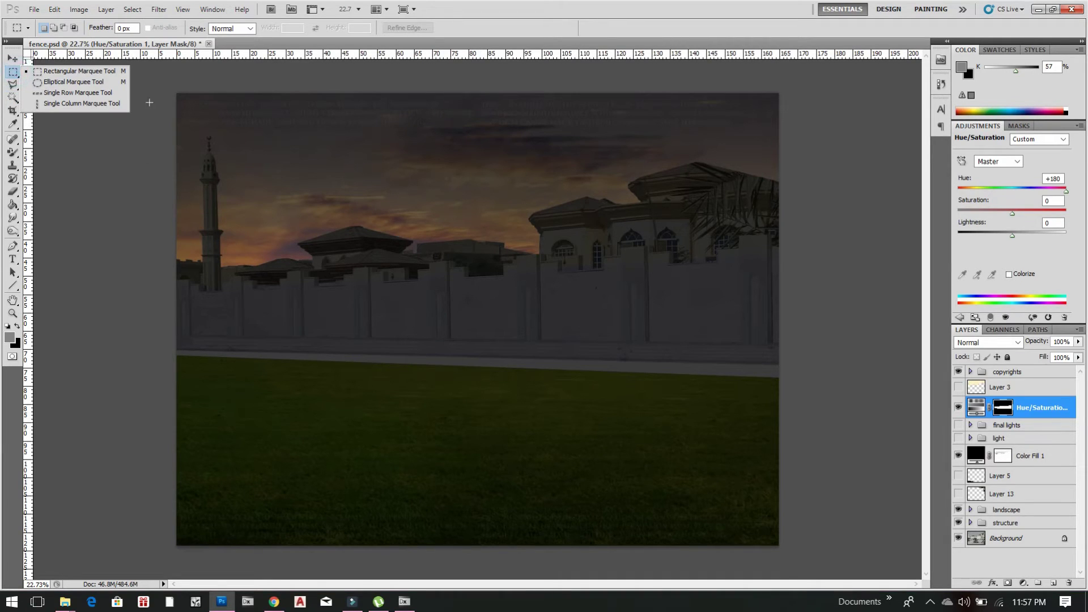
{"action": "left_click", "coordinate": [154, 81]}
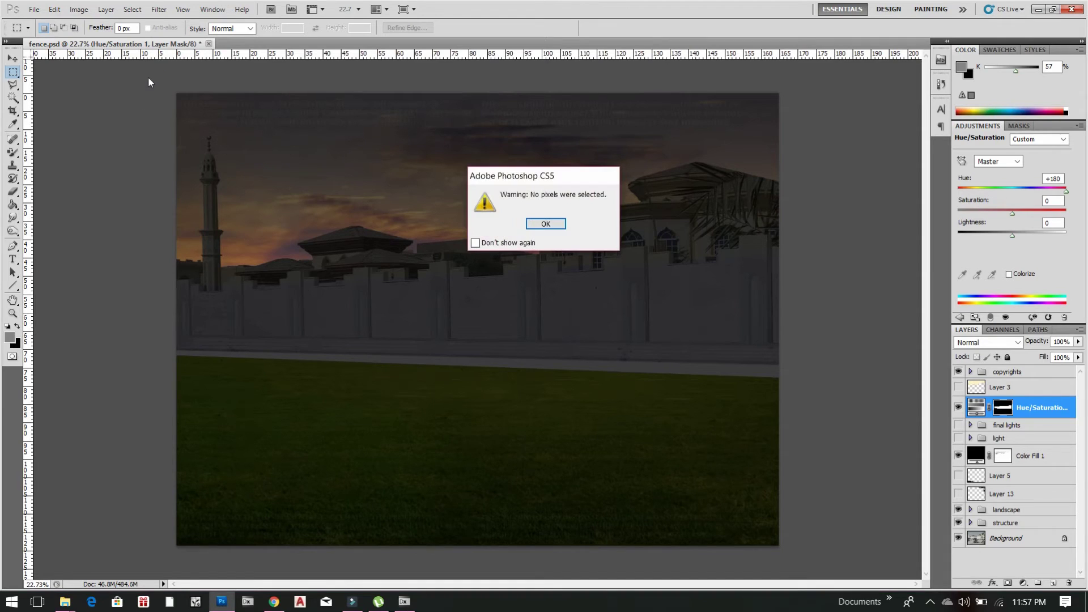
{"action": "key", "text": "Return"}
{"action": "left_click", "coordinate": [11, 74]}
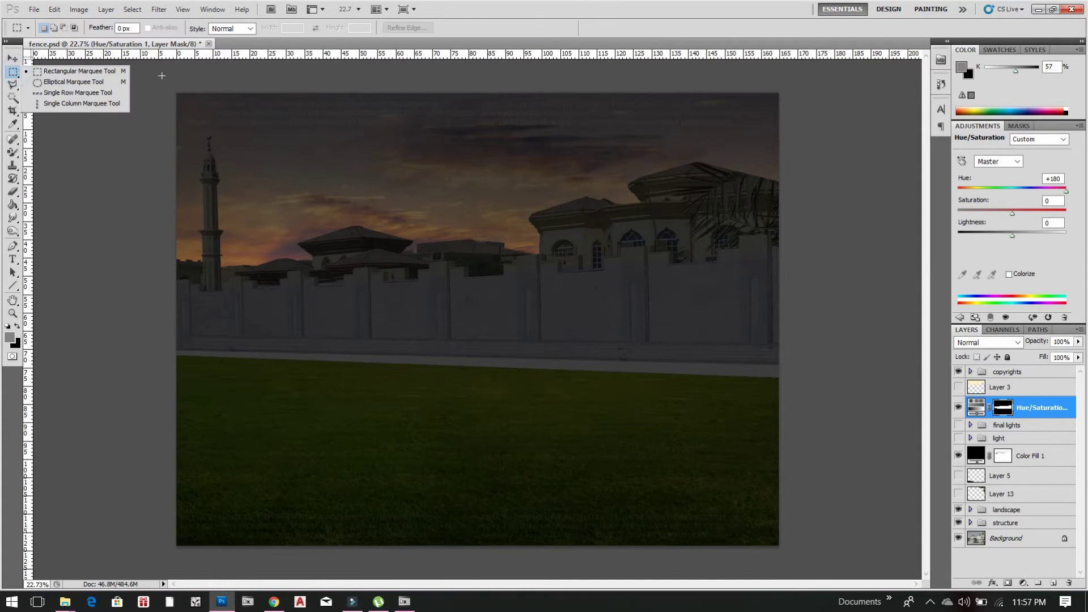
{"action": "left_click", "coordinate": [68, 72]}
{"action": "left_click_drag", "start_coordinate": [165, 83], "coordinate": [899, 549]}
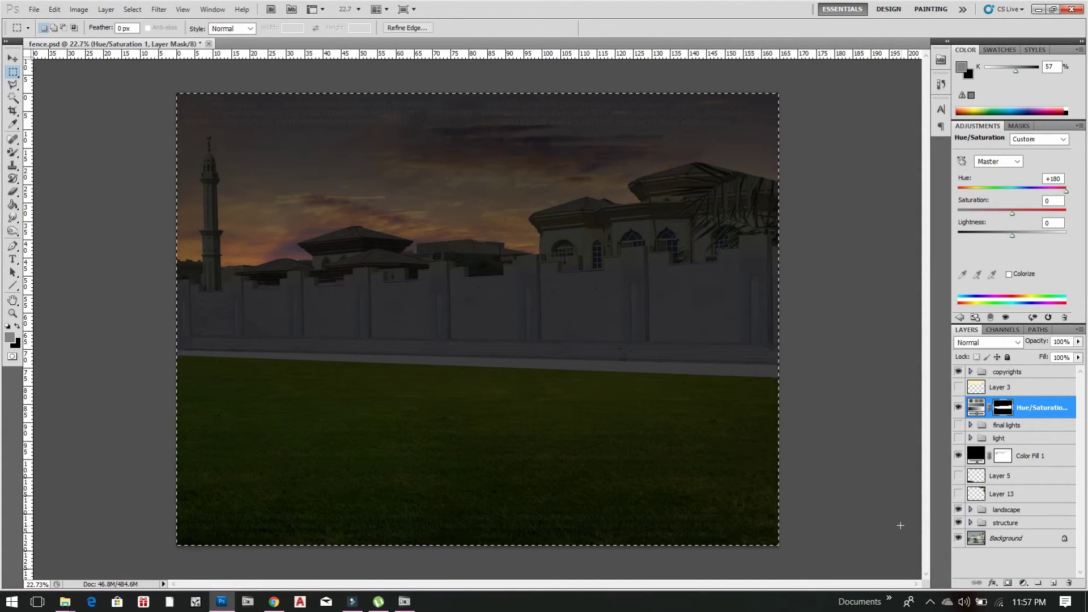
{"action": "key", "text": "ctrl+BackSpace"}
Step: Show the final lights and invert the mask so only the lights turn blue
{"action": "left_click", "coordinate": [959, 426]}
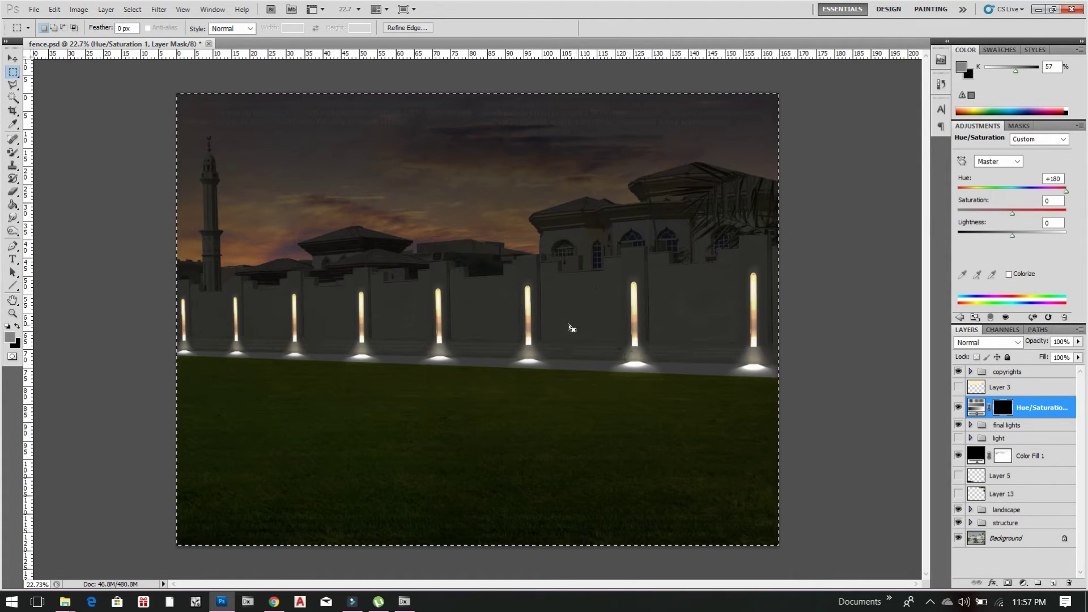
{"action": "key", "text": "ctrl+i"}
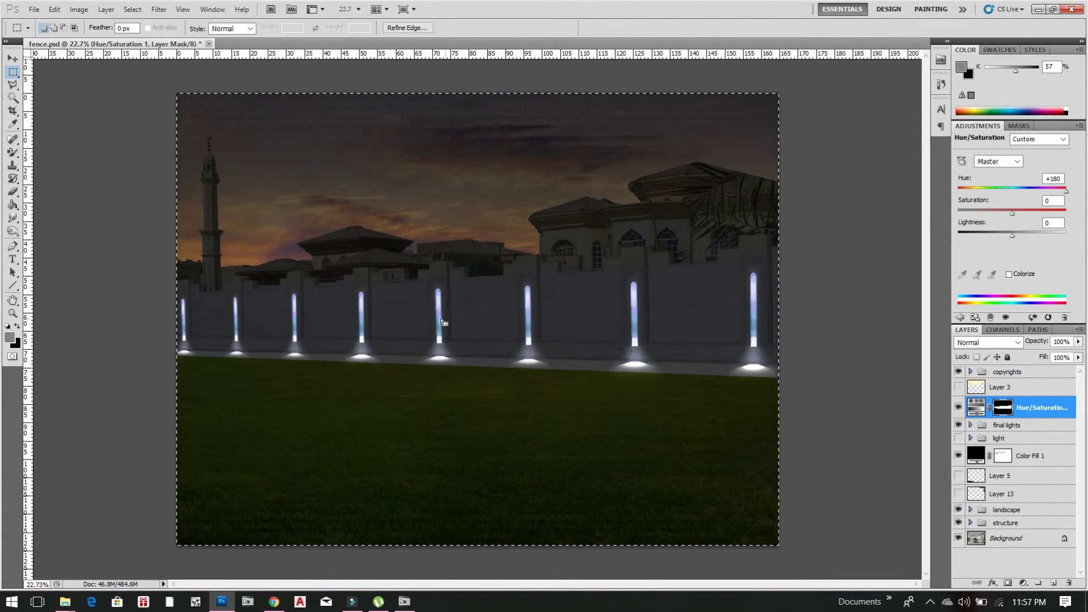
{"action": "key", "text": "ctrl+d"}
Step: Select a rectangle of wall between two lights, then deselect it
{"action": "right_click", "coordinate": [13, 72]}
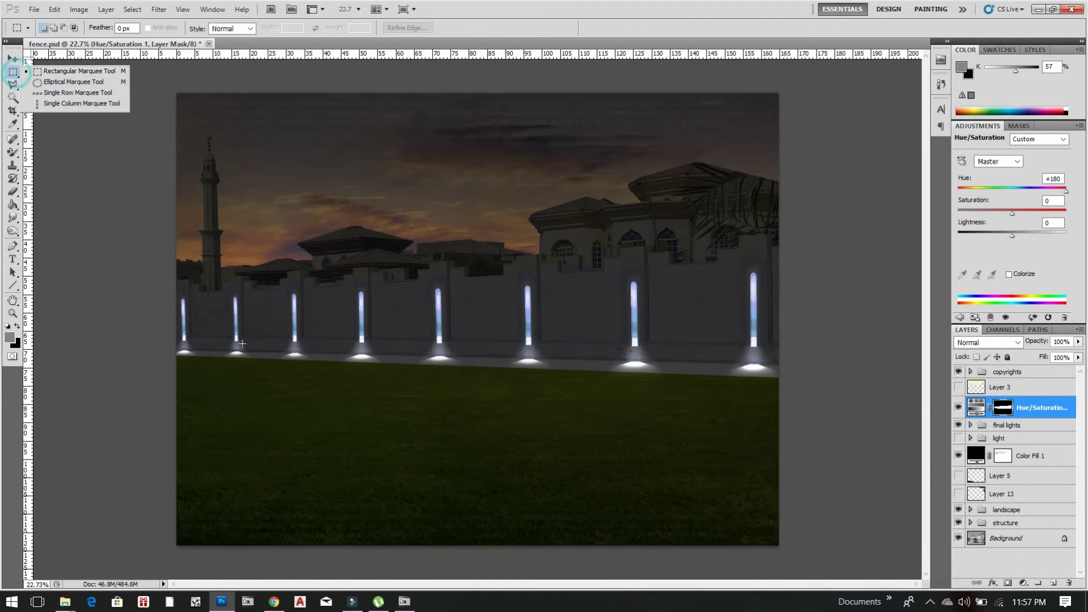
{"action": "scroll", "coordinate": [207, 247], "scroll_direction": "up", "scroll_amount": 3}
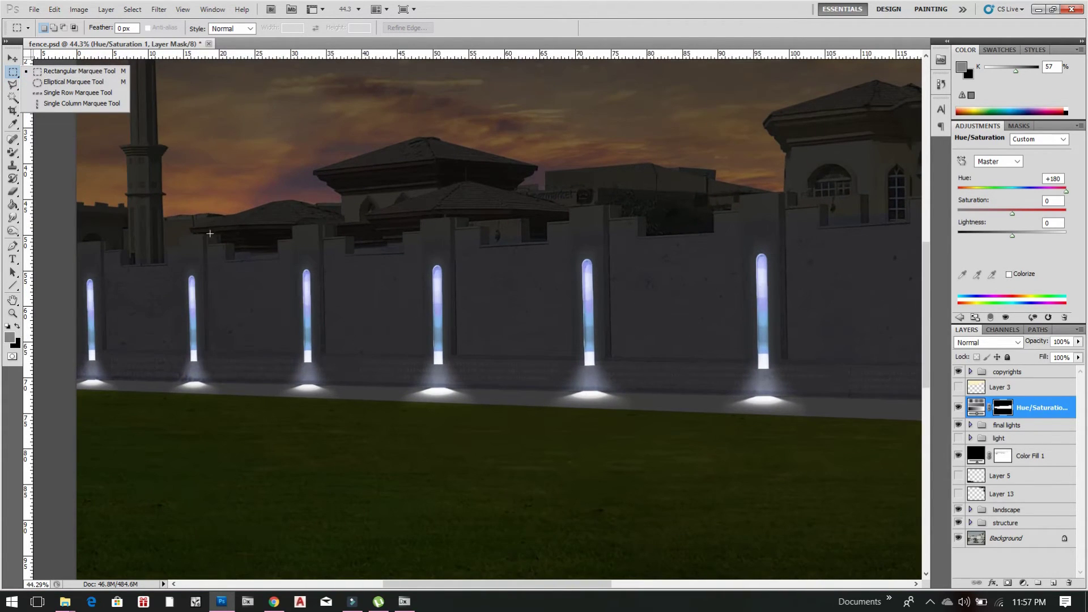
{"action": "left_click_drag", "start_coordinate": [206, 231], "coordinate": [291, 348]}
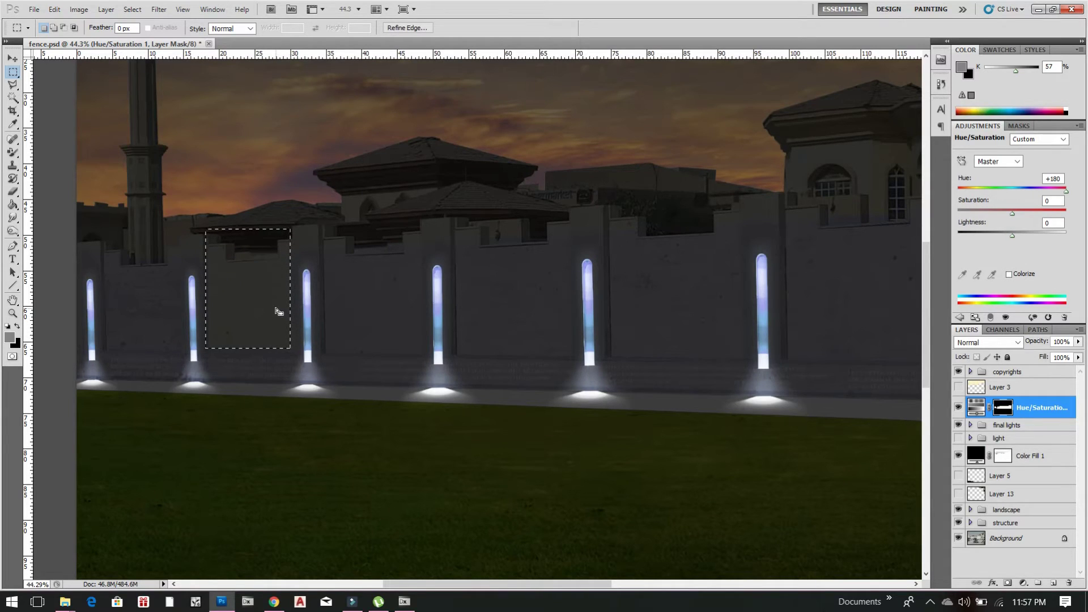
{"action": "key", "text": "ctrl+d"}
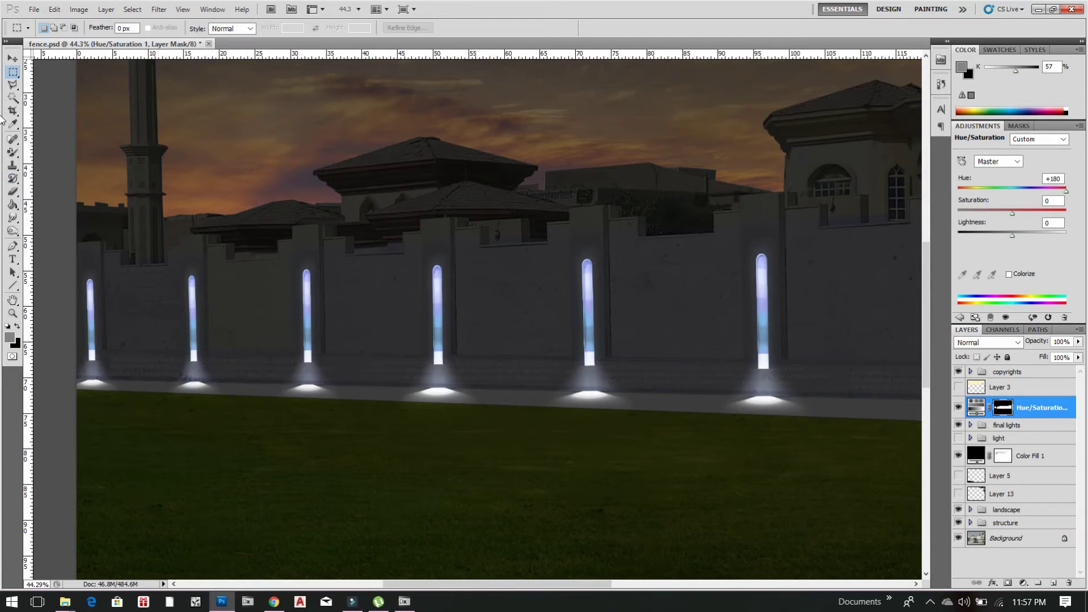
Step: Erase the mask over the wall section with a 164 px soft eraser
{"action": "left_click_drag", "start_coordinate": [11, 192], "coordinate": [11, 193]}
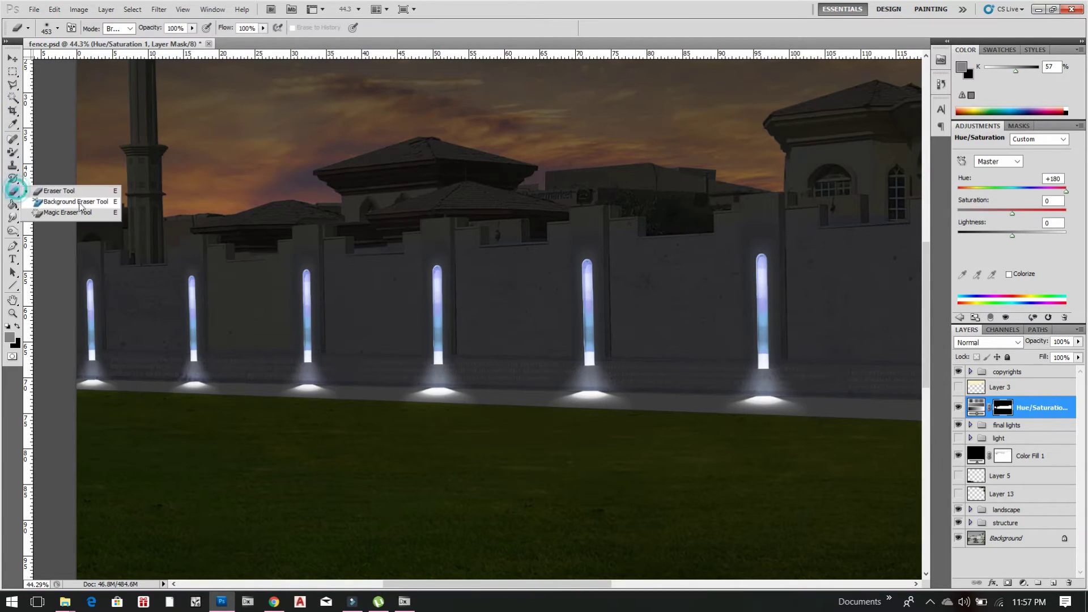
{"action": "left_click", "coordinate": [57, 190]}
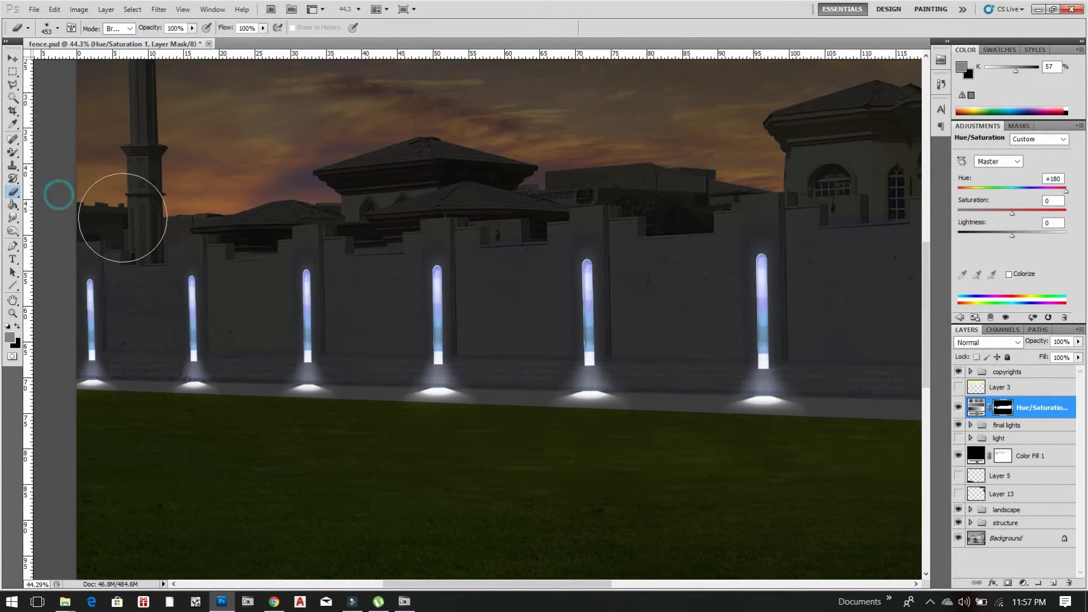
{"action": "left_click", "coordinate": [58, 28]}
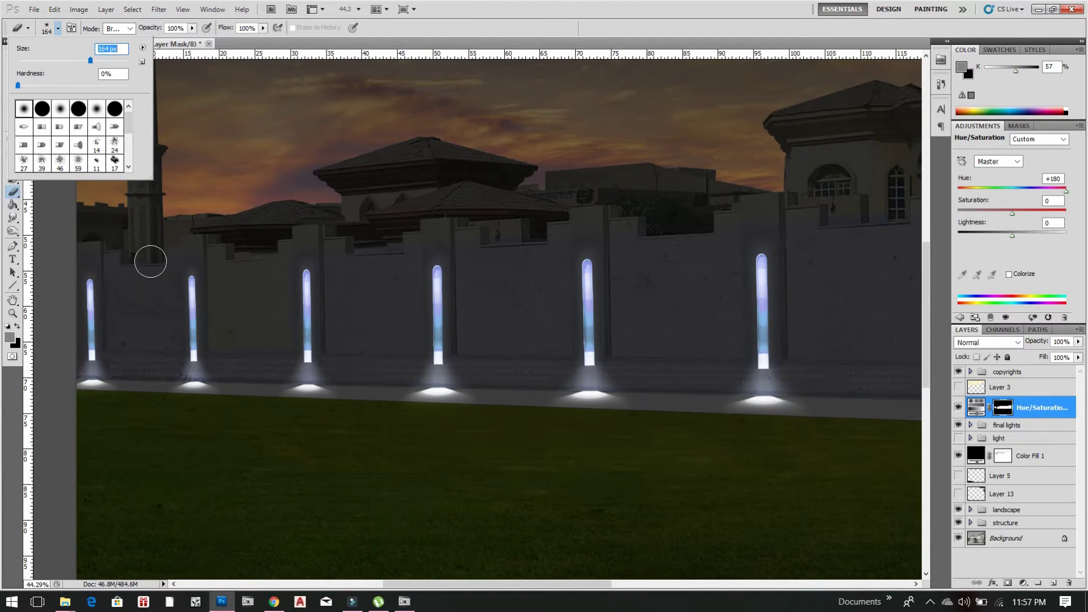
{"action": "left_click", "coordinate": [151, 259]}
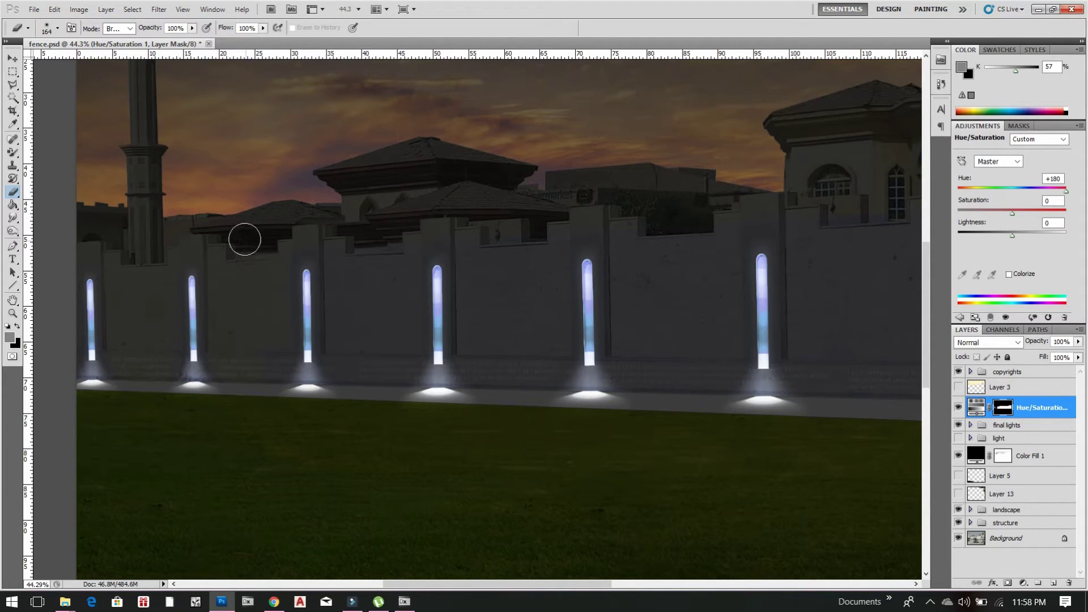
{"action": "left_click", "coordinate": [260, 253]}
{"action": "scroll", "coordinate": [635, 227], "scroll_direction": "down", "scroll_amount": 3}
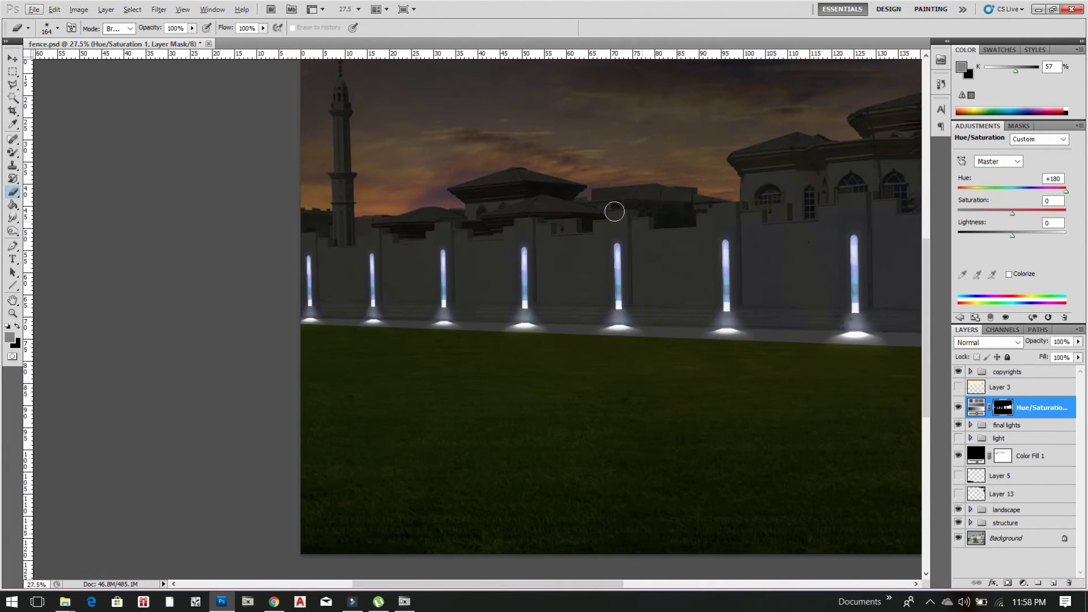
{"action": "scroll", "coordinate": [614, 212], "scroll_direction": "down", "scroll_amount": 2}
{"action": "scroll", "coordinate": [655, 287], "scroll_direction": "up", "scroll_amount": 5}
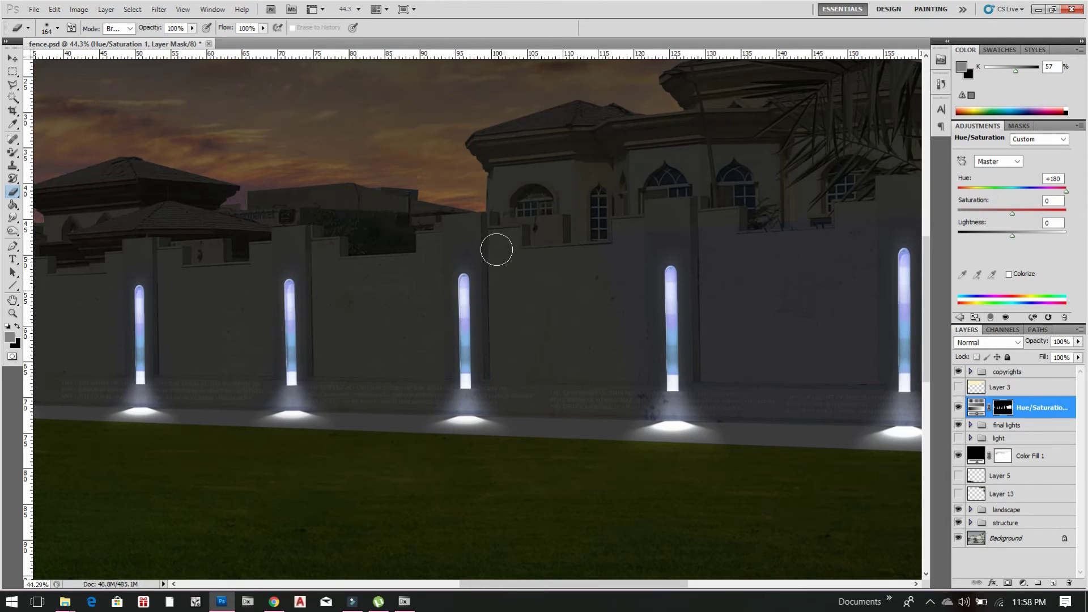
{"action": "left_click", "coordinate": [493, 216]}
{"action": "scroll", "coordinate": [680, 300], "scroll_direction": "down", "scroll_amount": 2}
{"action": "scroll", "coordinate": [696, 319], "scroll_direction": "up", "scroll_amount": 1}
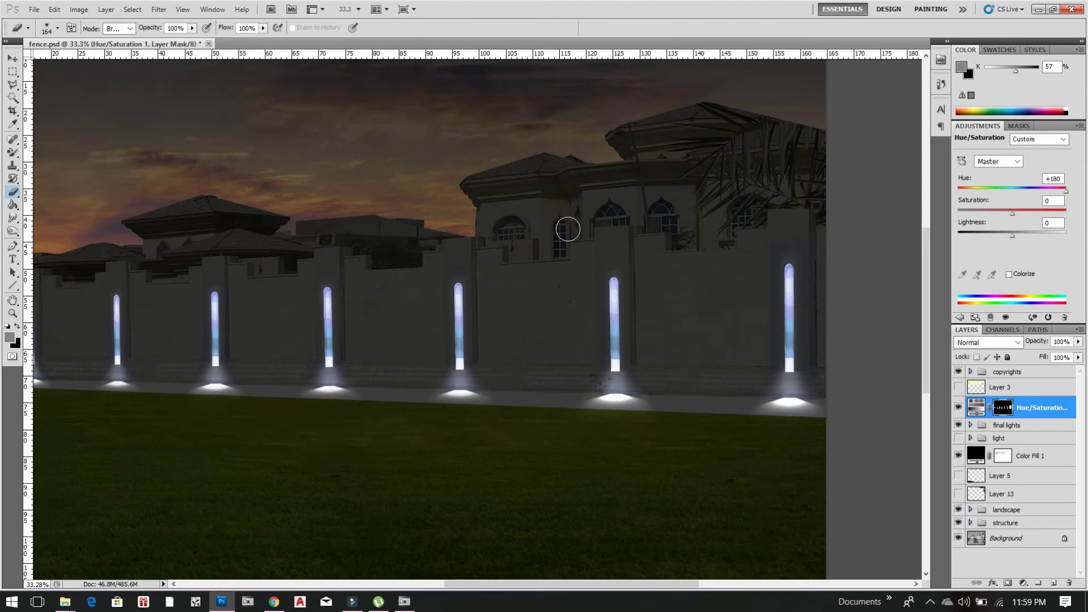
{"action": "scroll", "coordinate": [771, 251], "scroll_direction": "down", "scroll_amount": 1}
{"action": "scroll", "coordinate": [771, 251], "scroll_direction": "up", "scroll_amount": 4}
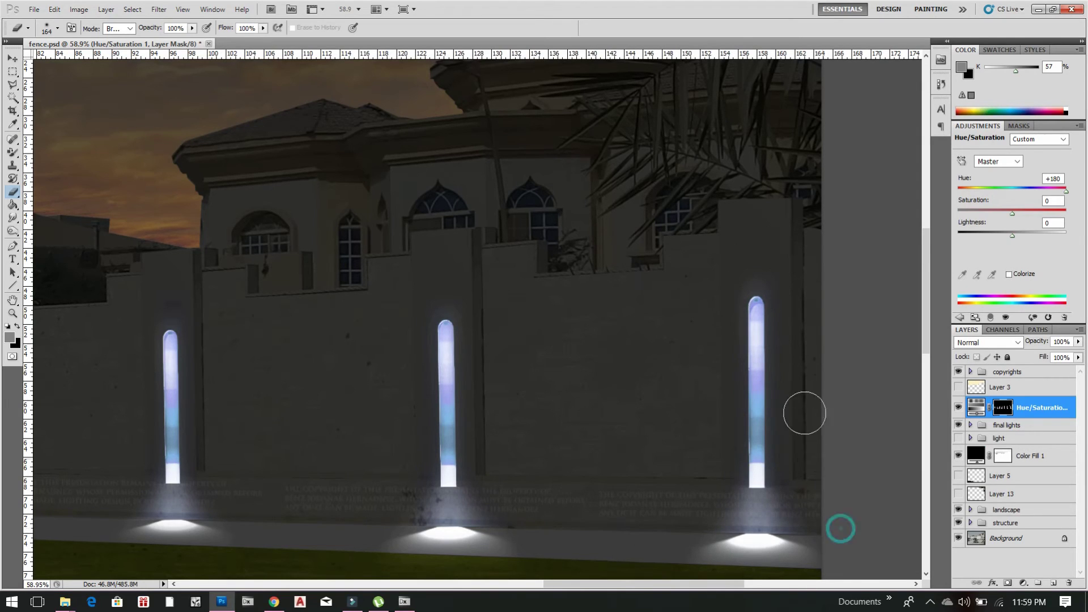
{"action": "scroll", "coordinate": [711, 280], "scroll_direction": "down", "scroll_amount": 5}
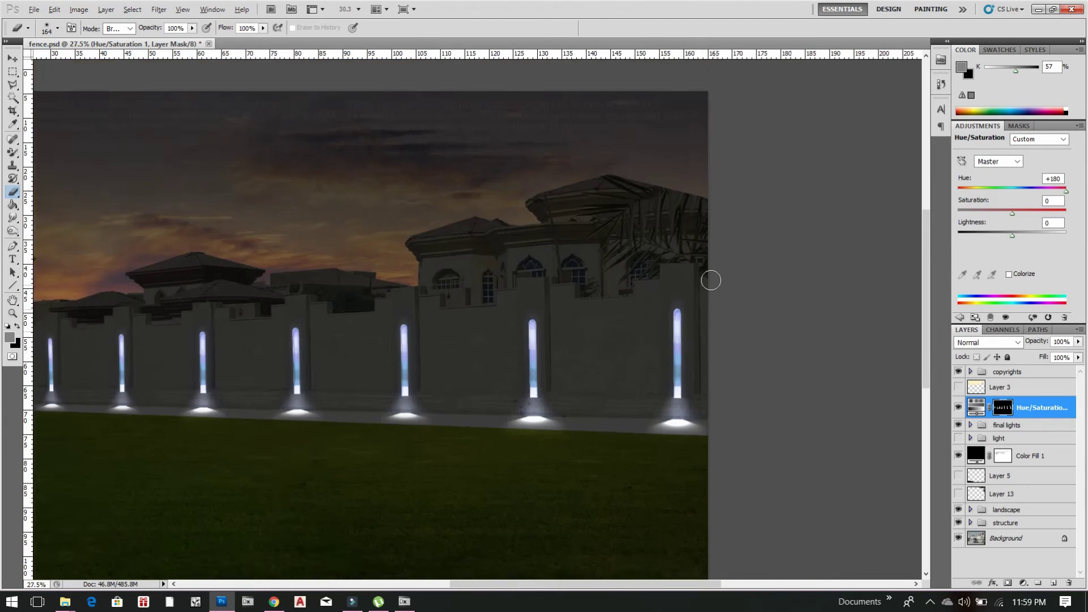
{"action": "scroll", "coordinate": [472, 279], "scroll_direction": "up", "scroll_amount": 1}
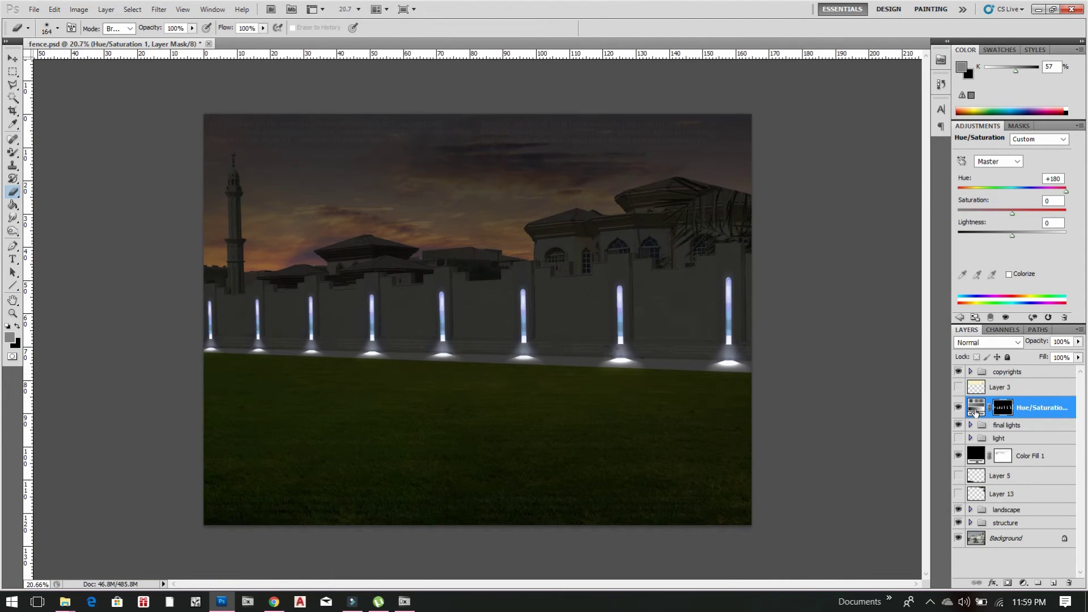
{"action": "left_click", "coordinate": [977, 408]}
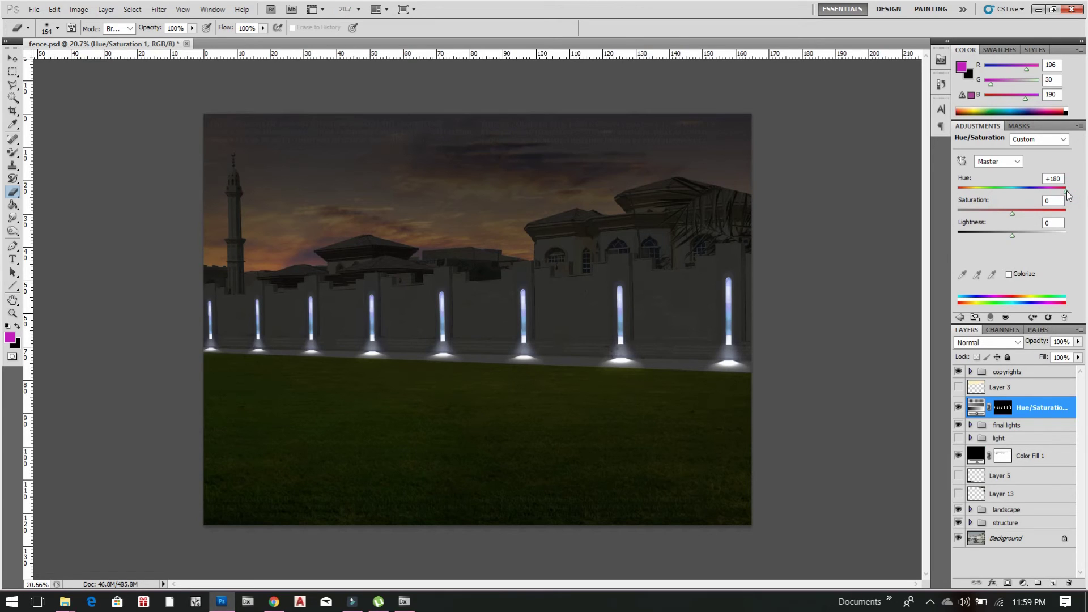
{"action": "left_click_drag", "start_coordinate": [1068, 194], "coordinate": [1076, 227]}
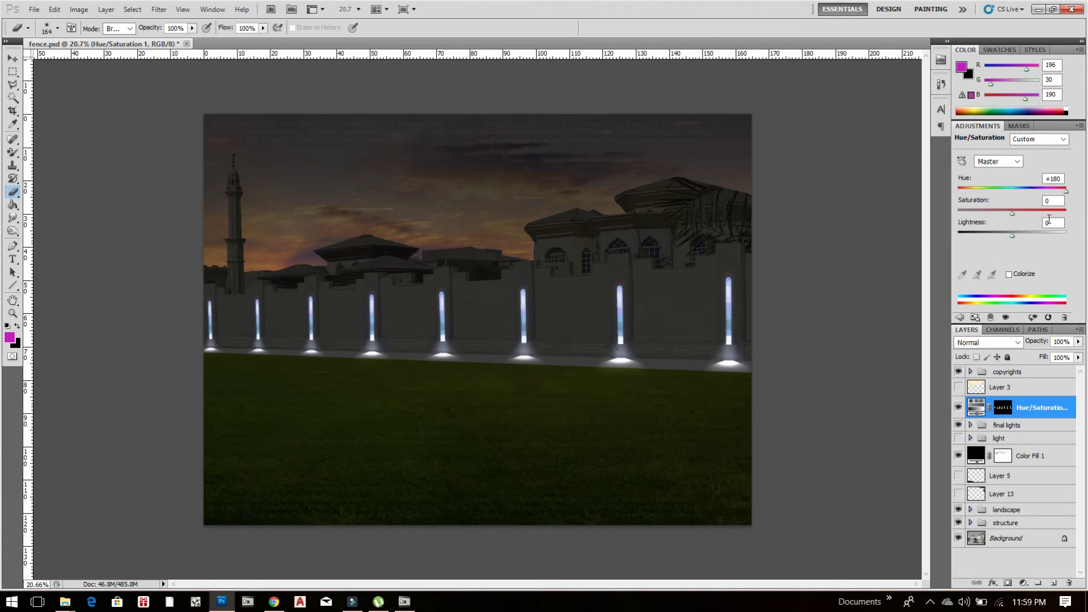
{"action": "left_click", "coordinate": [1038, 457]}
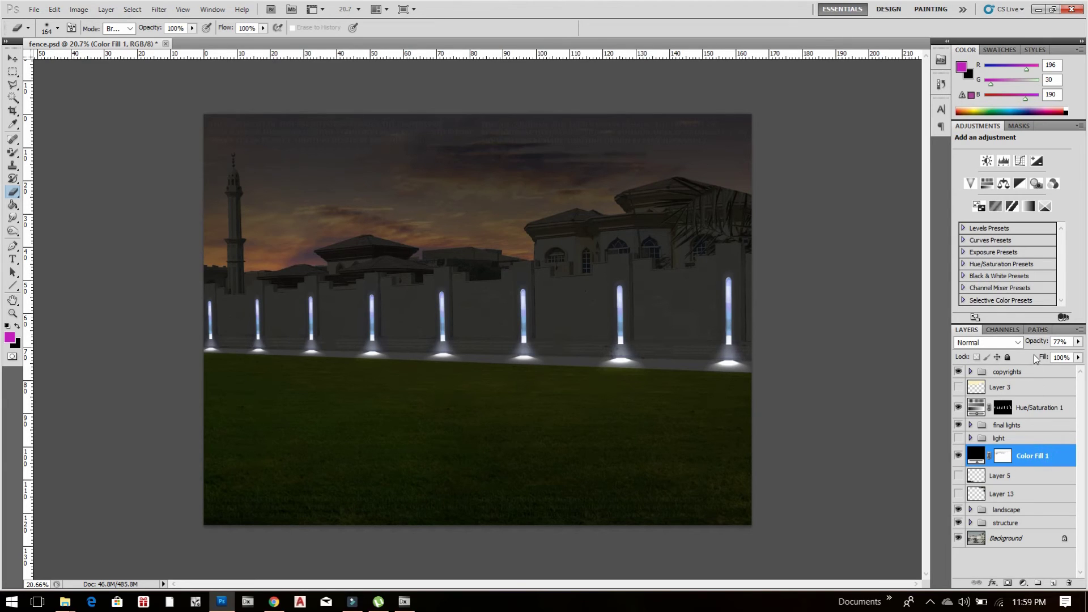
Step: Raise Color Fill 1 to 83% opacity, try cyan and yellow hues, return to +180, and cancel Save As
{"action": "left_click_drag", "start_coordinate": [1032, 343], "coordinate": [1035, 343]}
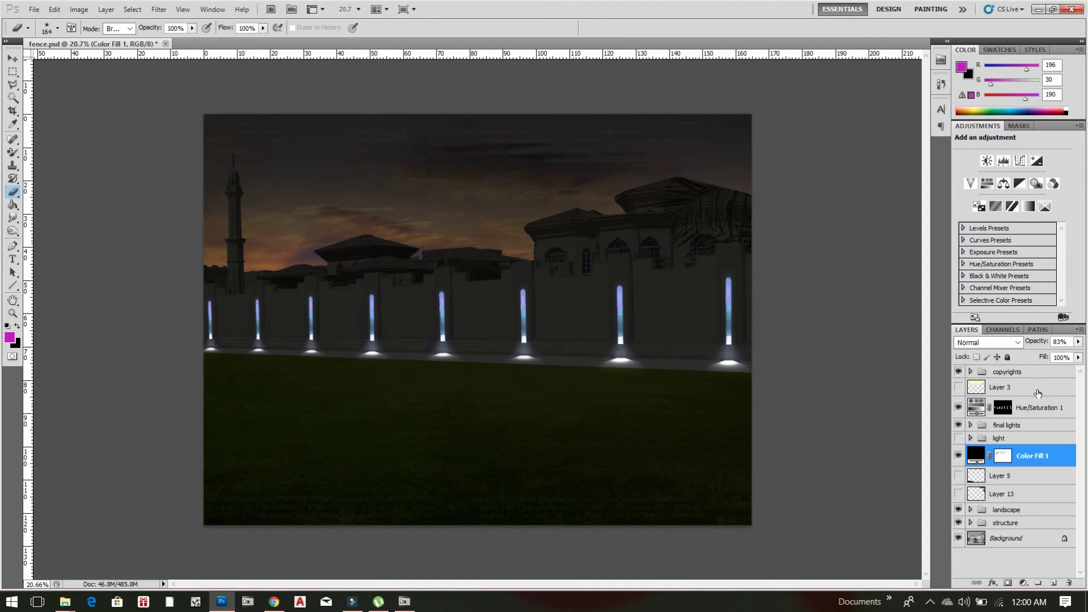
{"action": "left_click", "coordinate": [977, 409]}
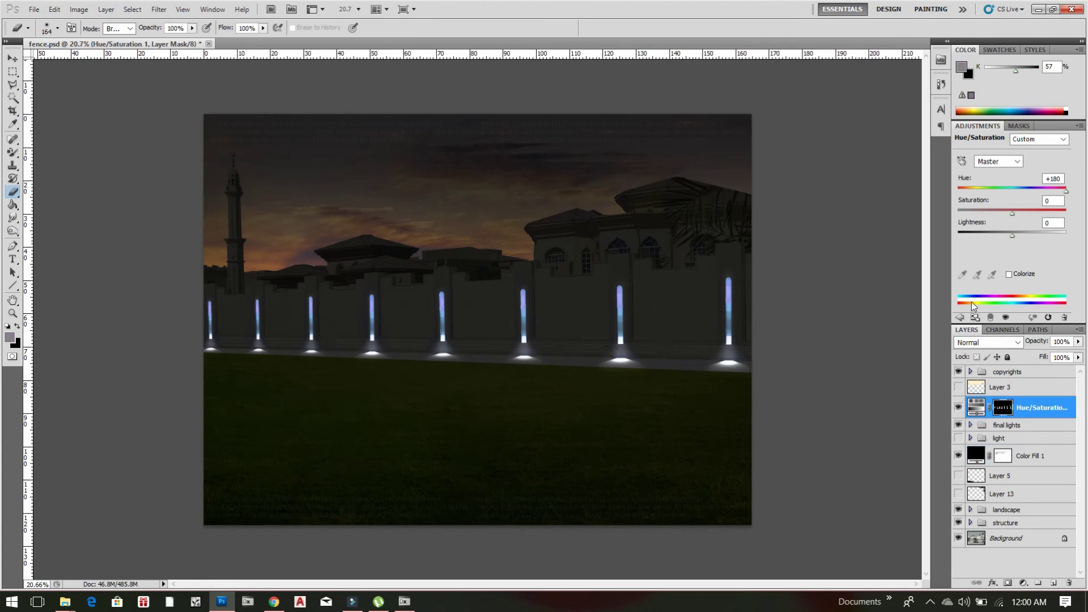
{"action": "left_click_drag", "start_coordinate": [1067, 191], "coordinate": [951, 212]}
{"action": "left_click_drag", "start_coordinate": [947, 211], "coordinate": [1066, 205]}
{"action": "key", "text": "ctrl+shift+s"}
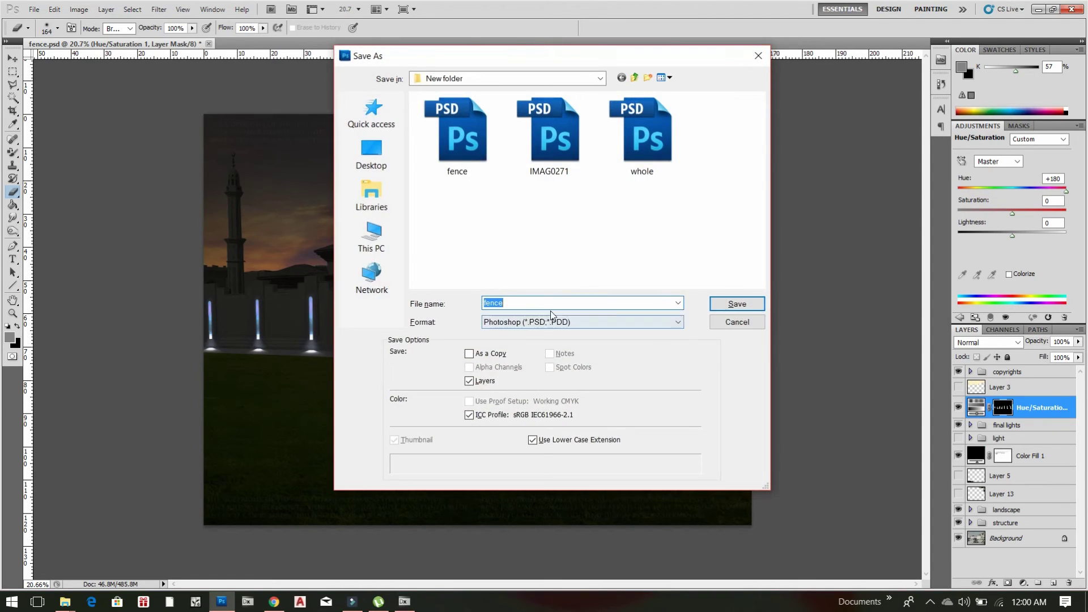
{"action": "key", "text": "Escape"}
Step: Go up to the extra folder and open LIGHTING DESIGN PRESENTATION
{"action": "mouse_move", "coordinate": [65, 602]}
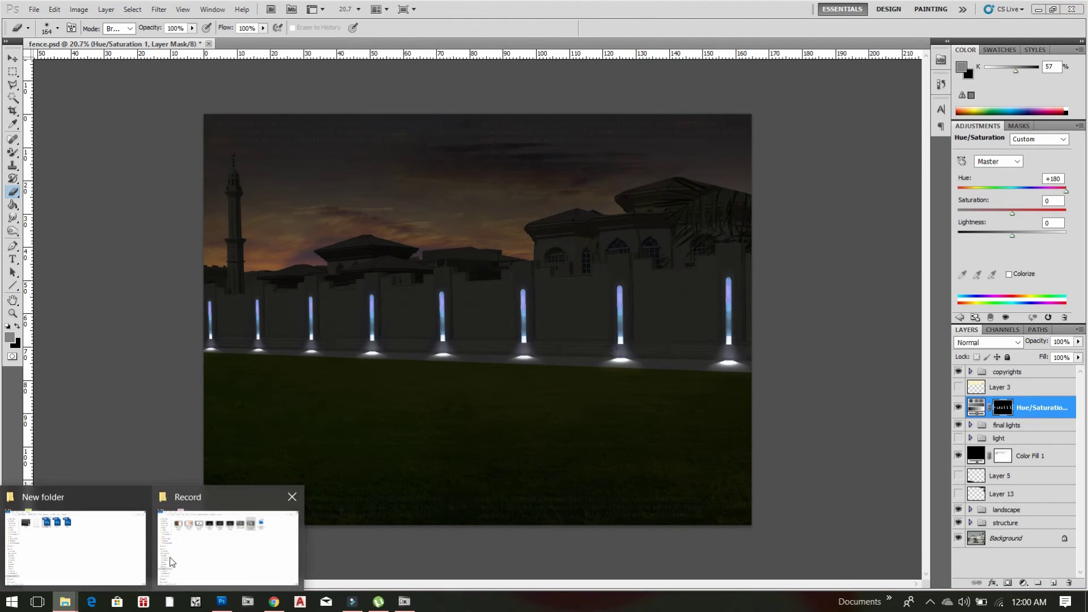
{"action": "left_click", "coordinate": [192, 555]}
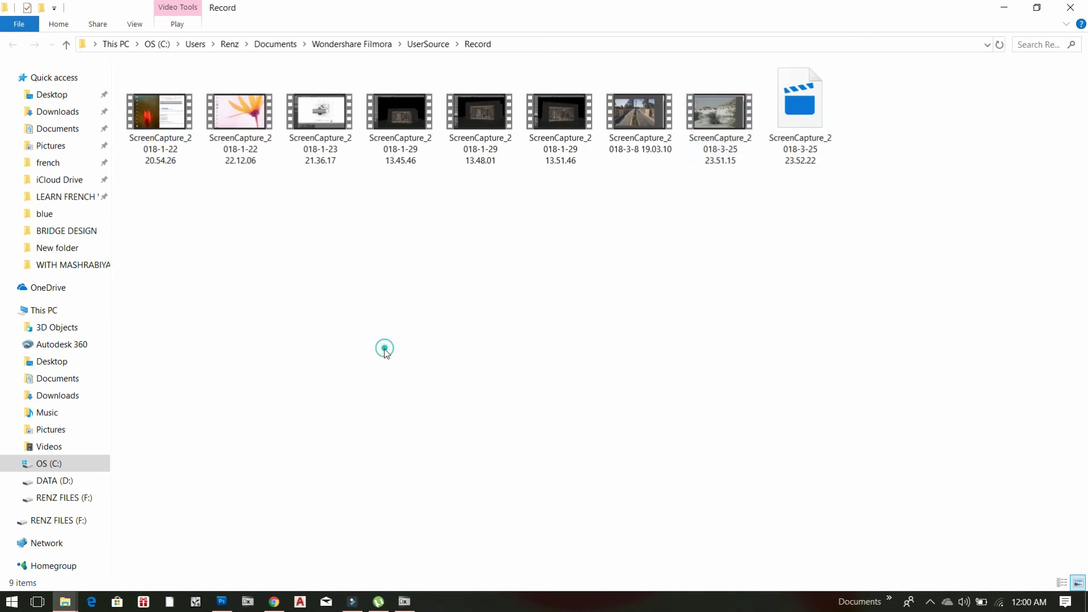
{"action": "key", "text": "alt+Up"}
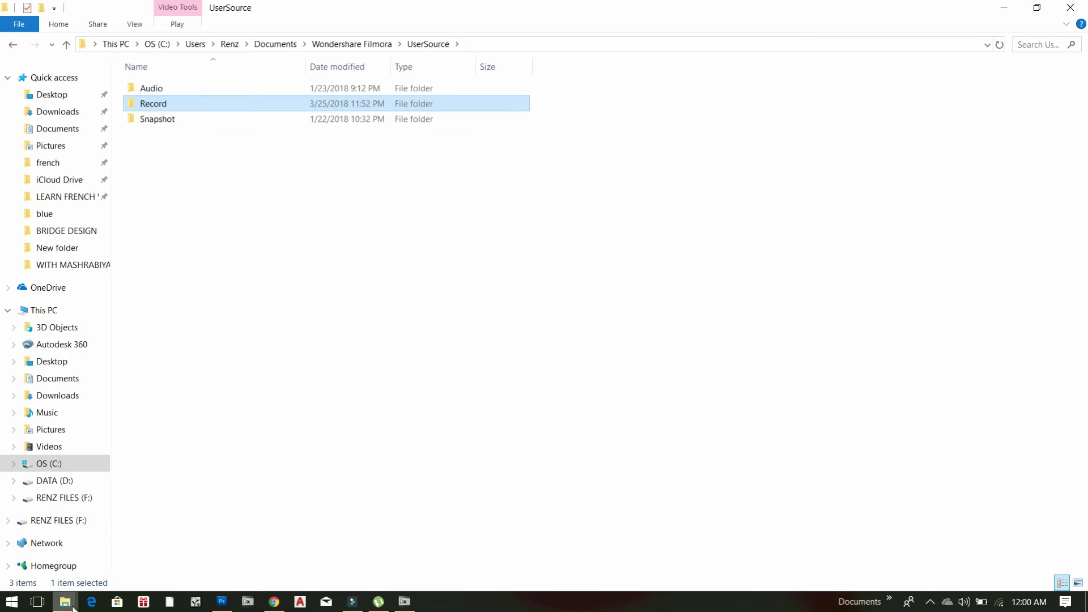
{"action": "mouse_move", "coordinate": [73, 605]}
{"action": "left_click", "coordinate": [80, 546]}
{"action": "key", "text": "alt+Up"}
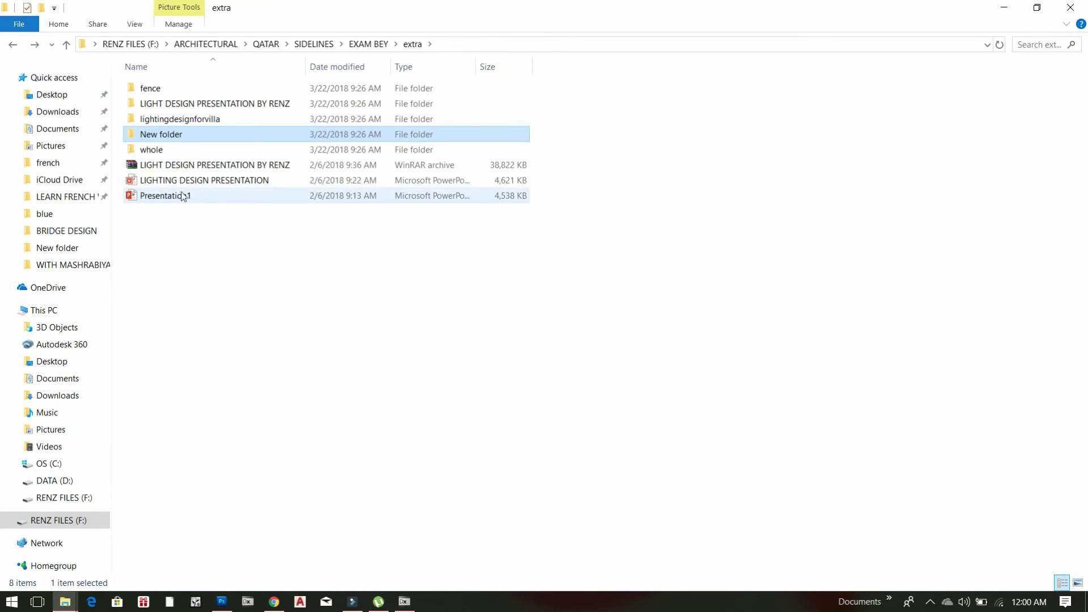
{"action": "double_click", "coordinate": [180, 182]}
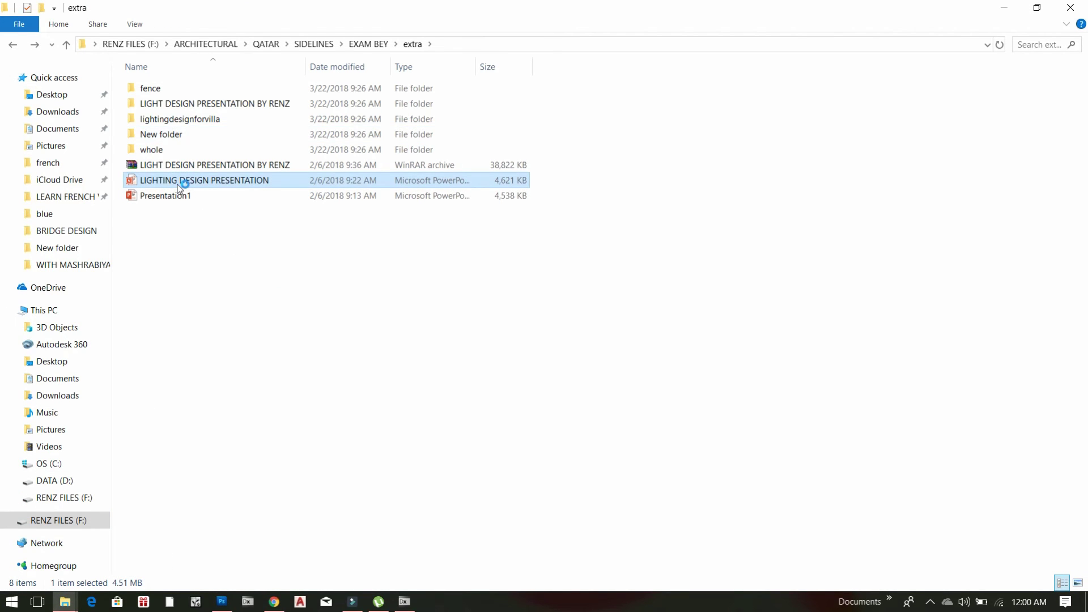